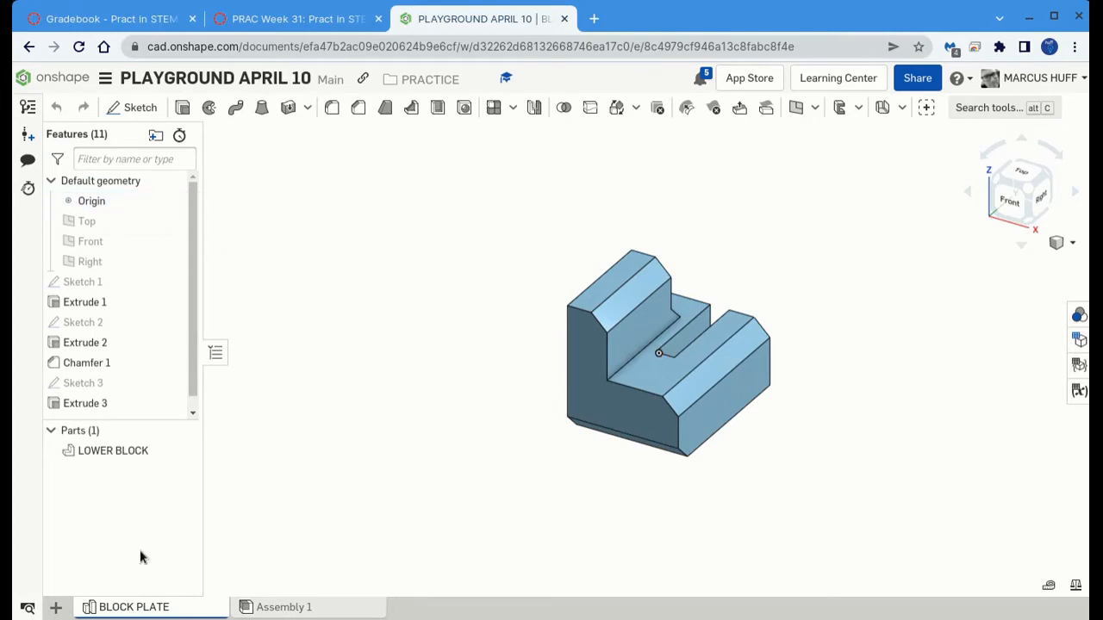
Start a new drawing based on a custom template and set its sheet size to B
left_click(56, 607)
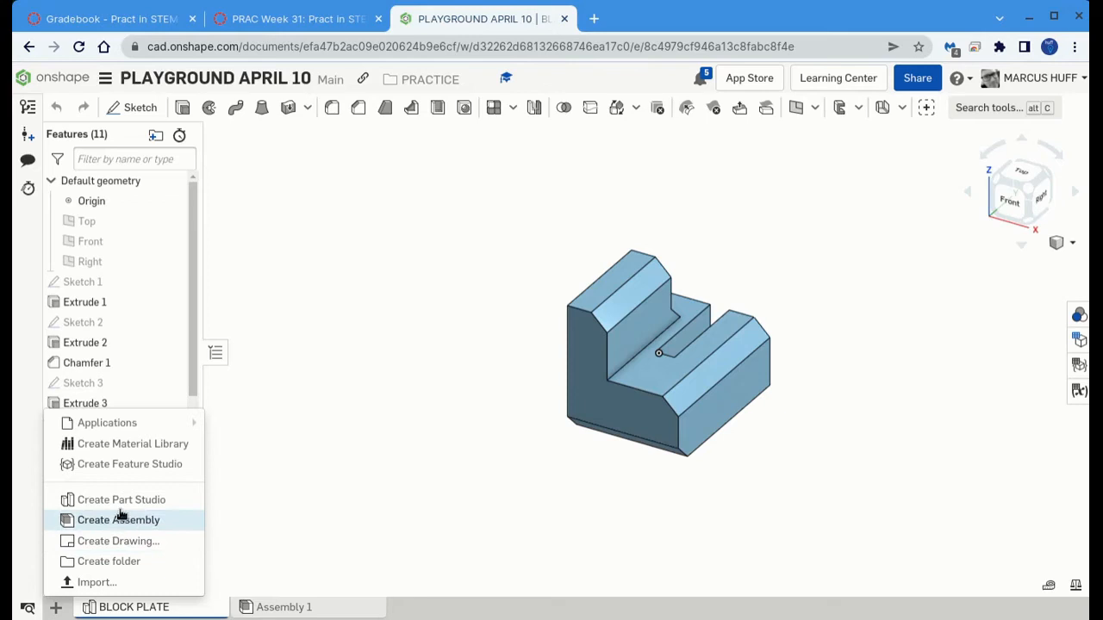
left_click(118, 541)
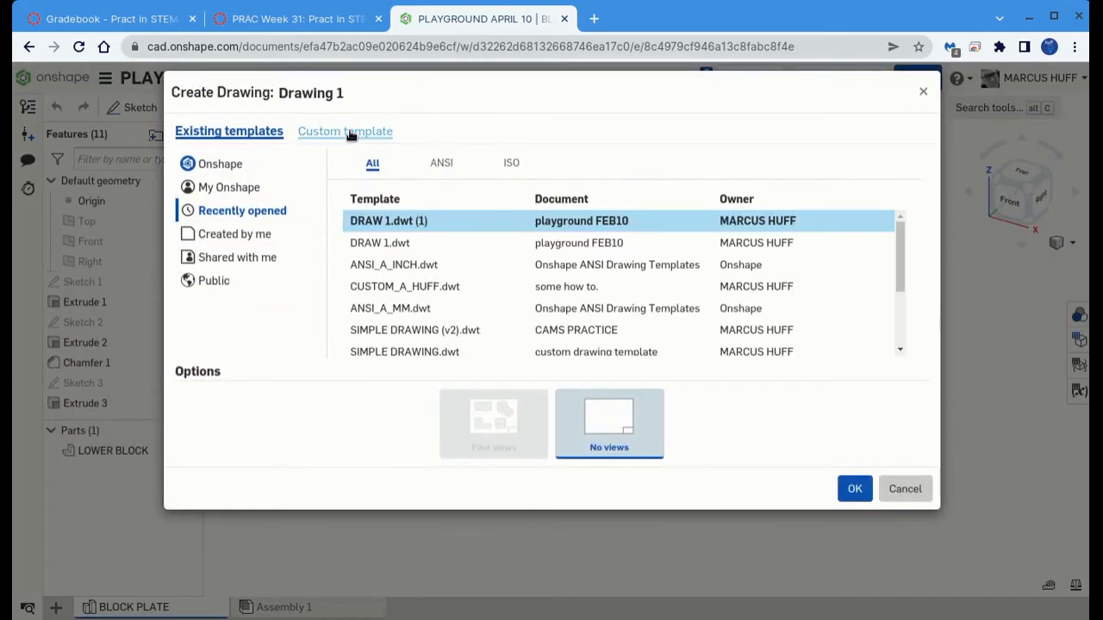
left_click(350, 134)
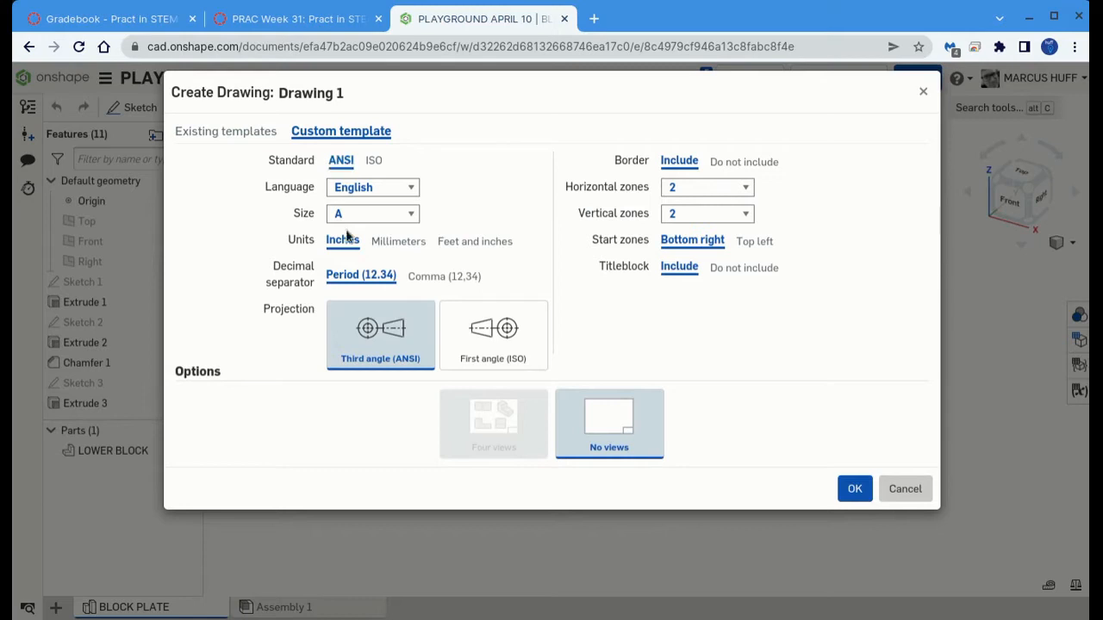
left_click(376, 215)
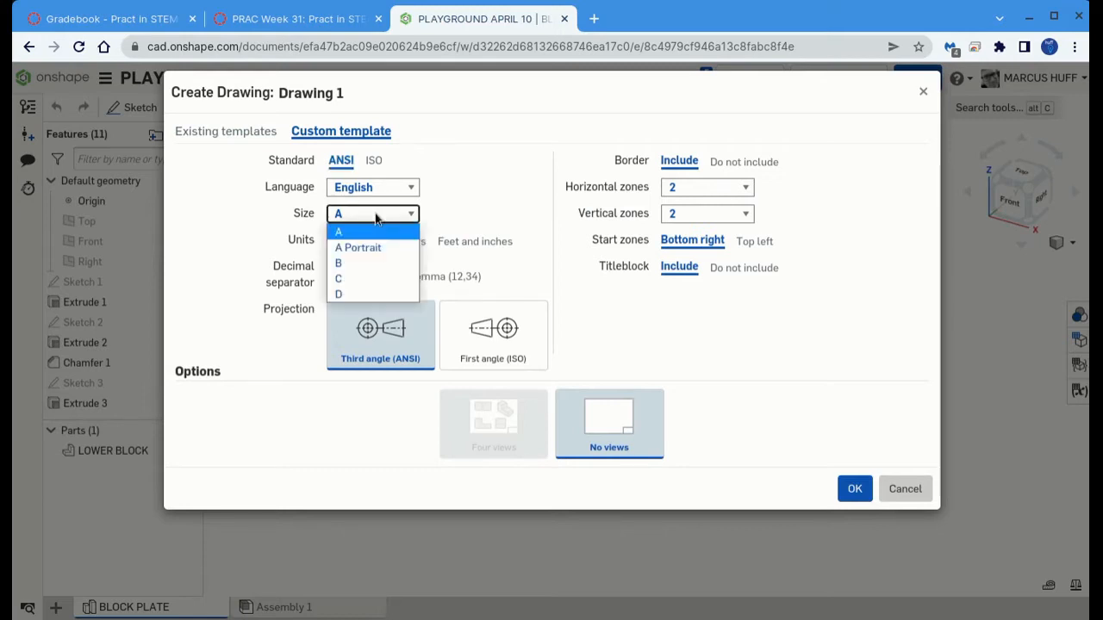
left_click(374, 262)
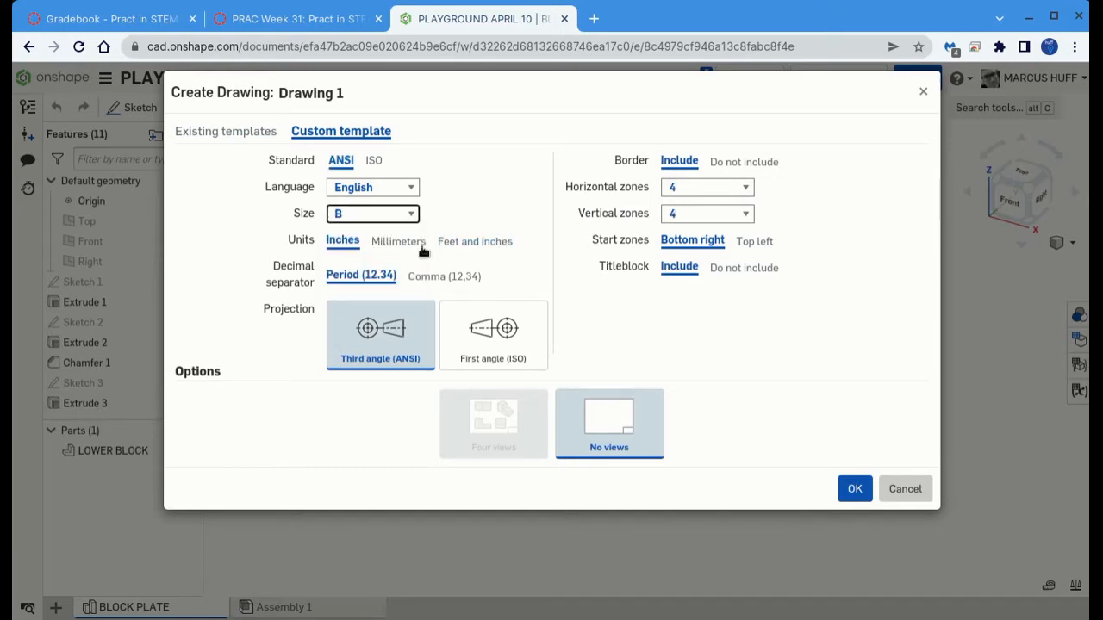
Exclude the title block, set 6 horizontal and 6 vertical zones, and create the drawing without inserting a view
left_click(731, 270)
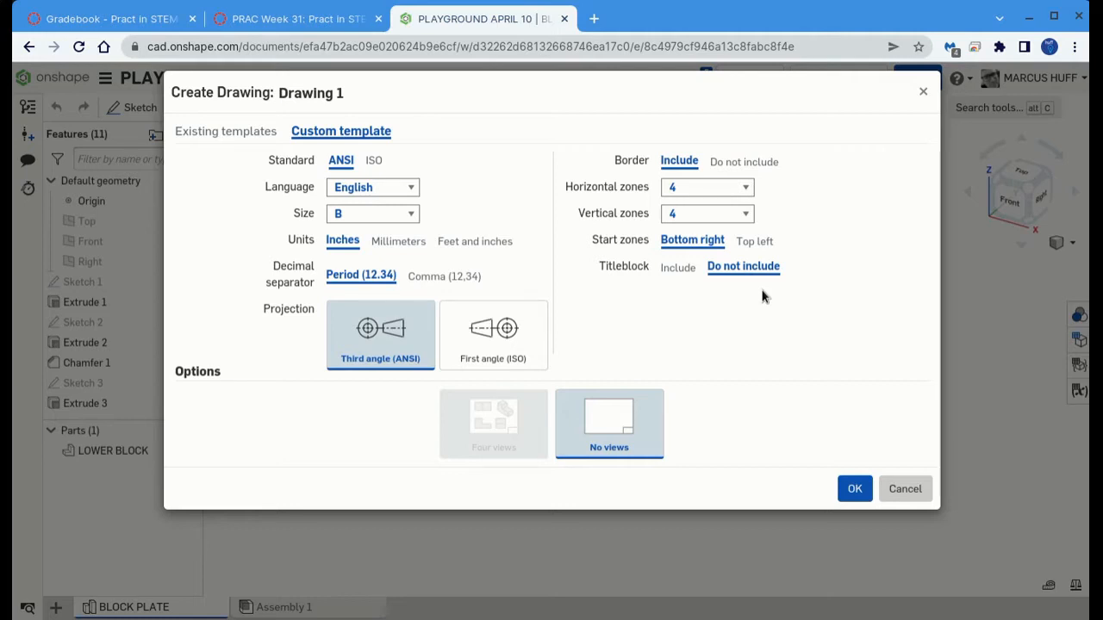
left_click(712, 191)
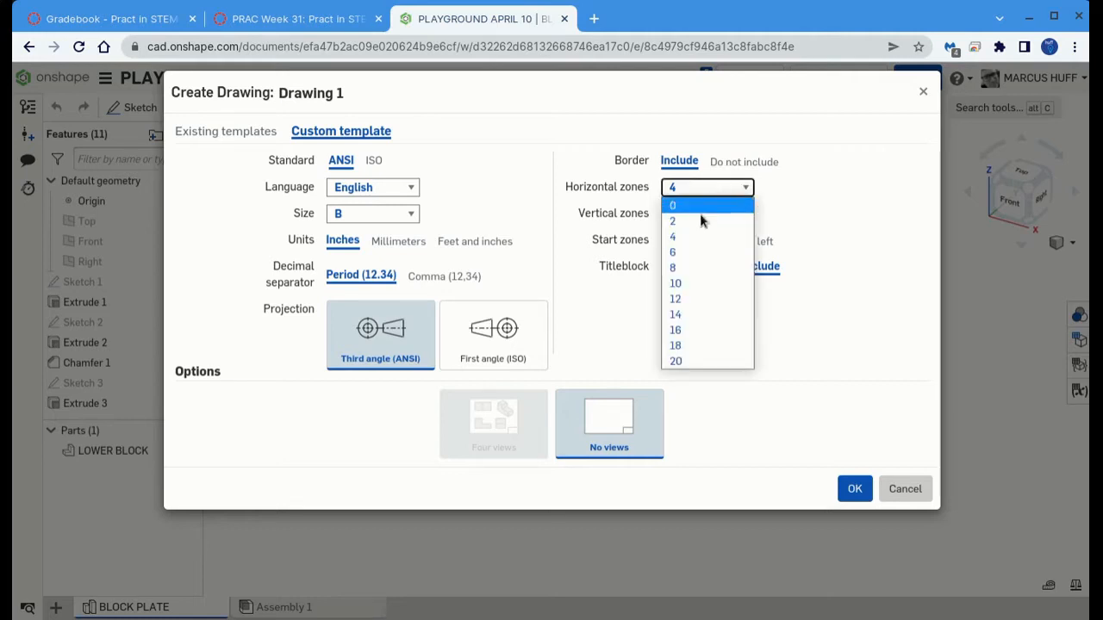
left_click(710, 252)
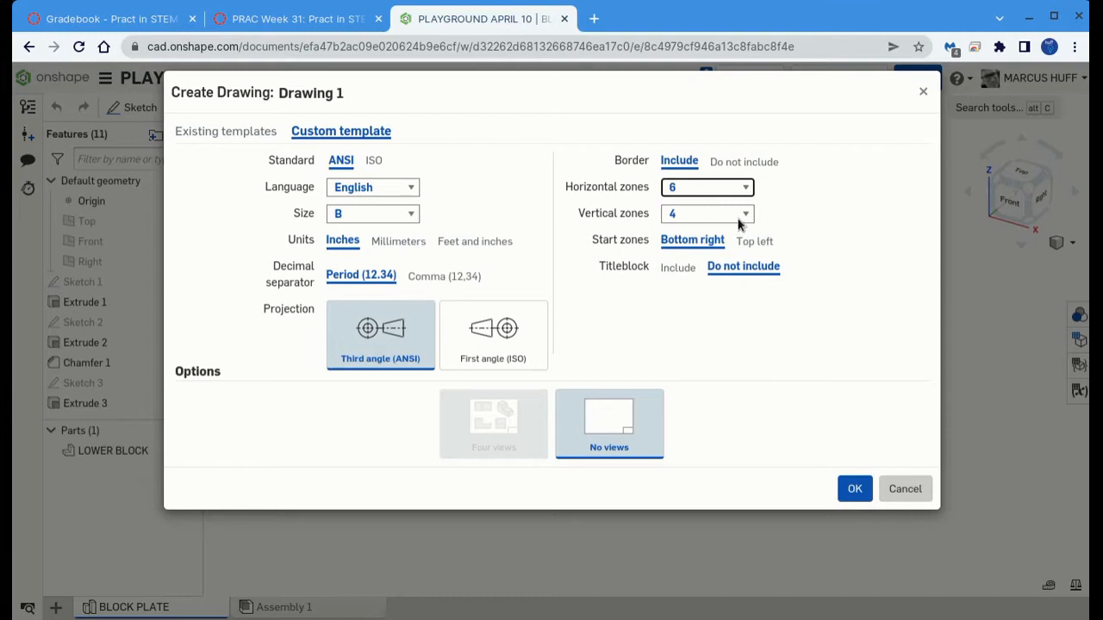
left_click(715, 213)
left_click(721, 278)
left_click(848, 488)
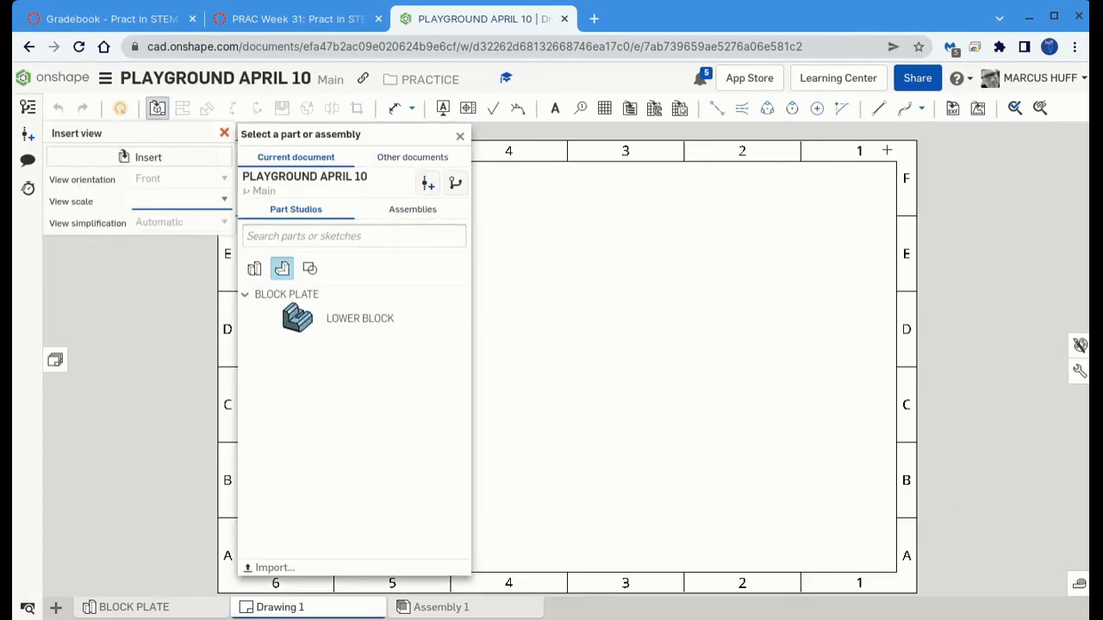
left_click(462, 137)
left_click(224, 133)
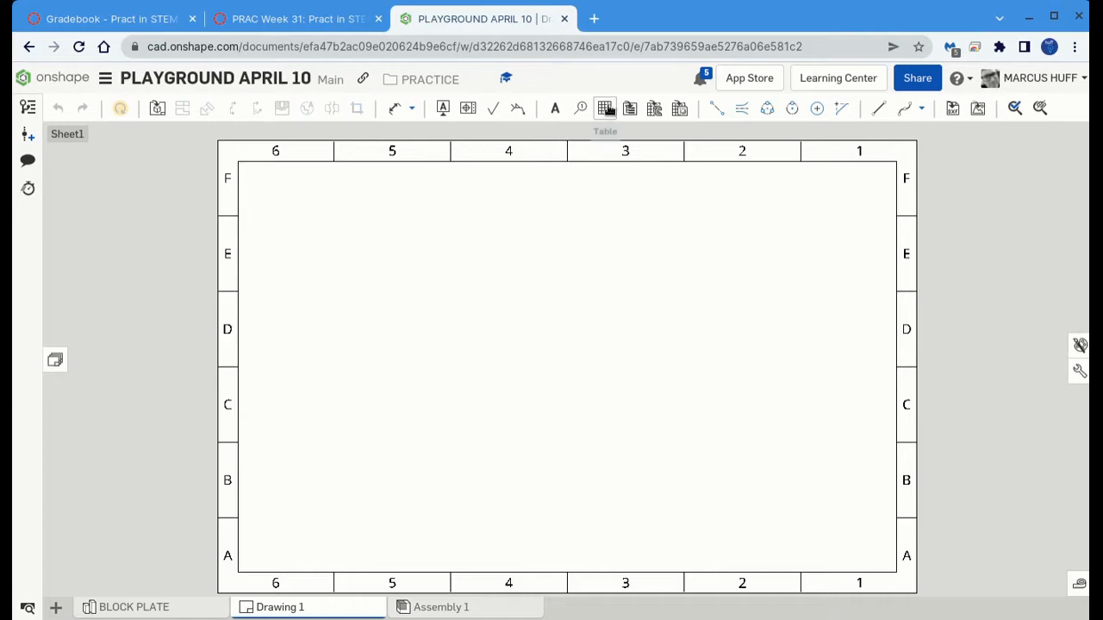
Rename the new drawing as "ANSI B mdh"
right_click(336, 610)
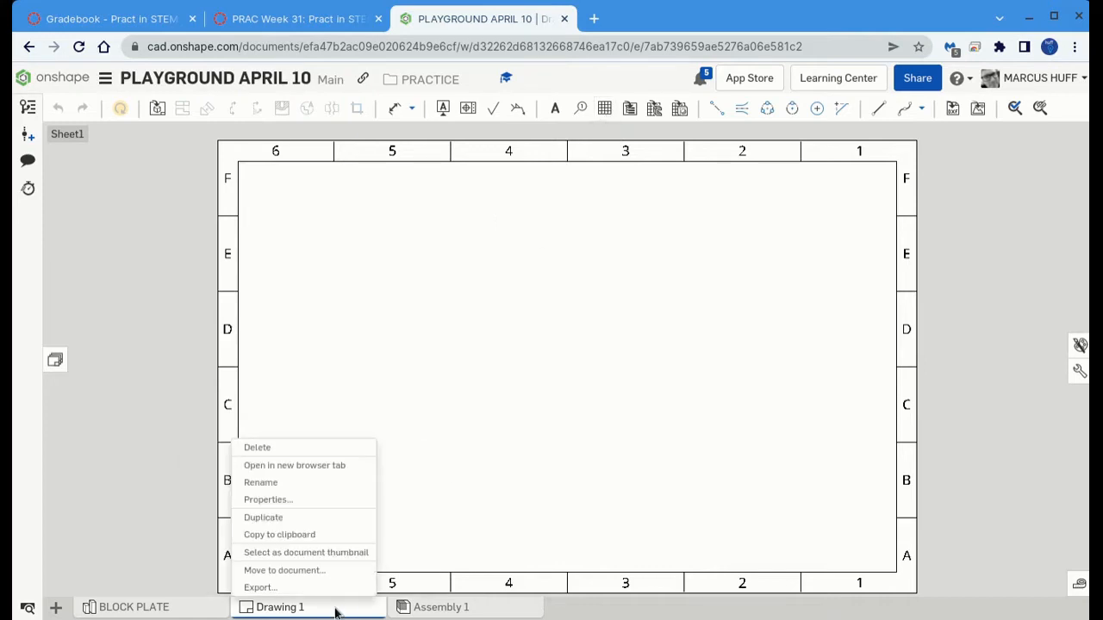
left_click(327, 483)
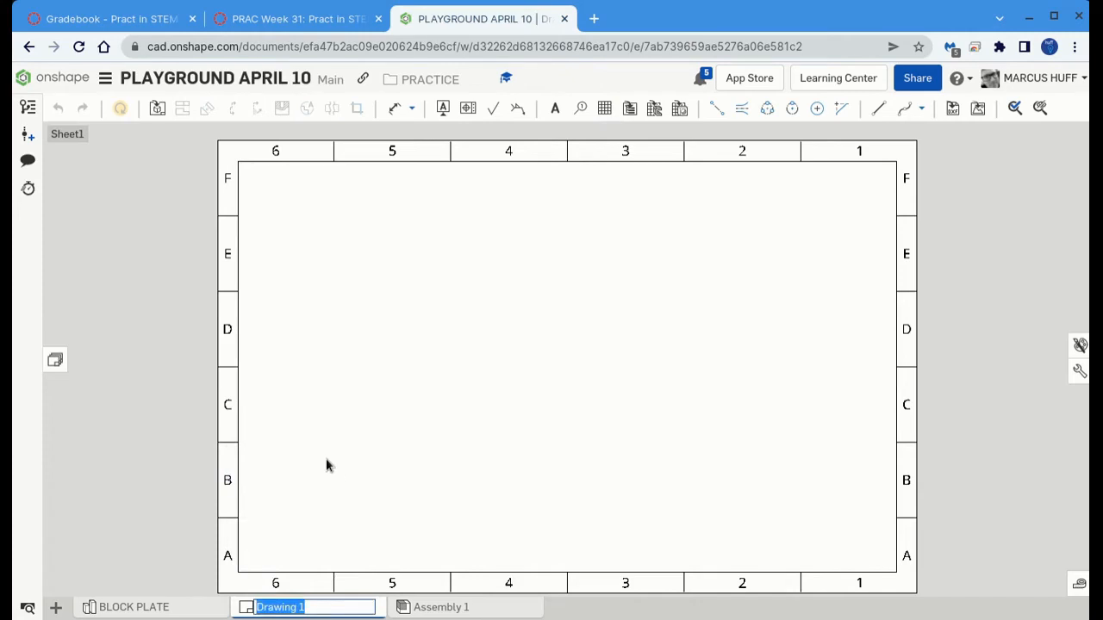
type("ANSI")
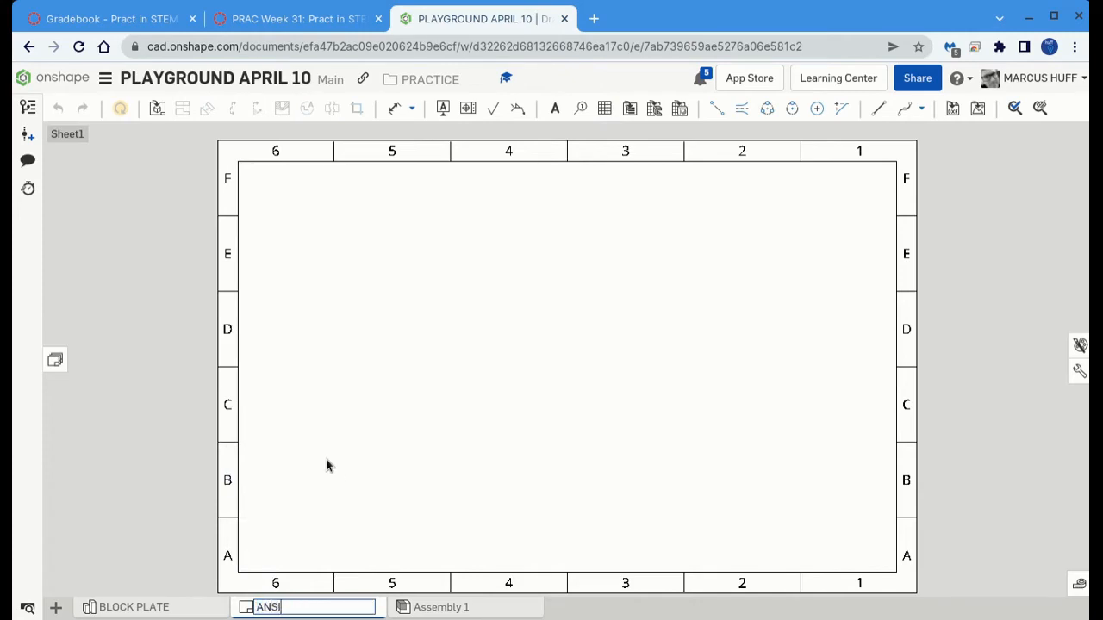
type(" B mdh")
key("Return")
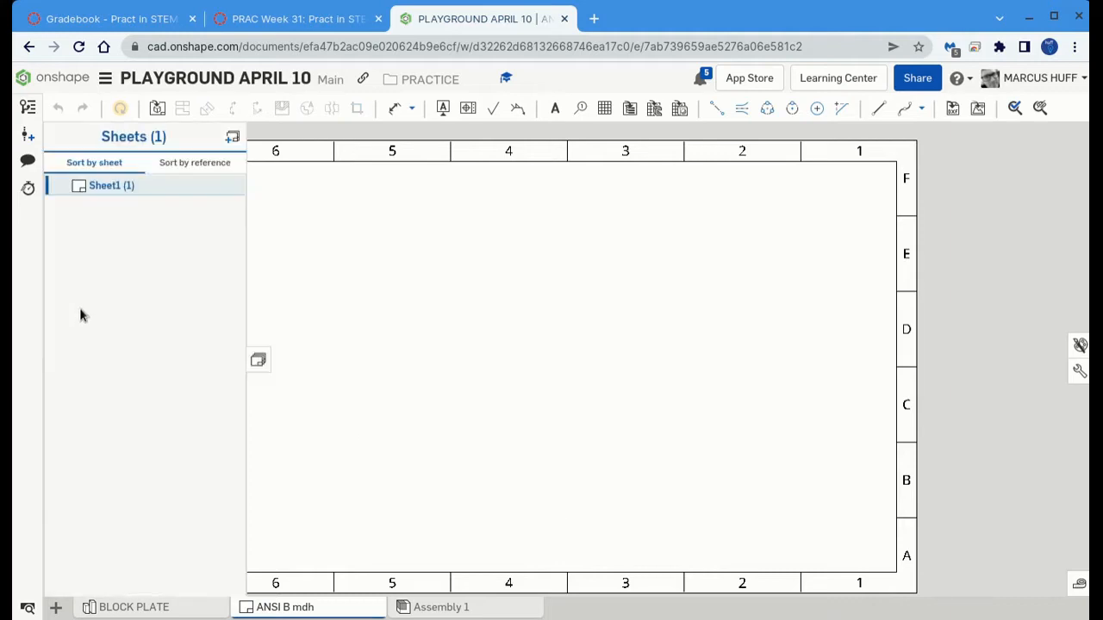
Rename the drawing's only sheet as "ANSI B mdh S"
left_click(131, 188)
right_click(131, 192)
left_click(145, 200)
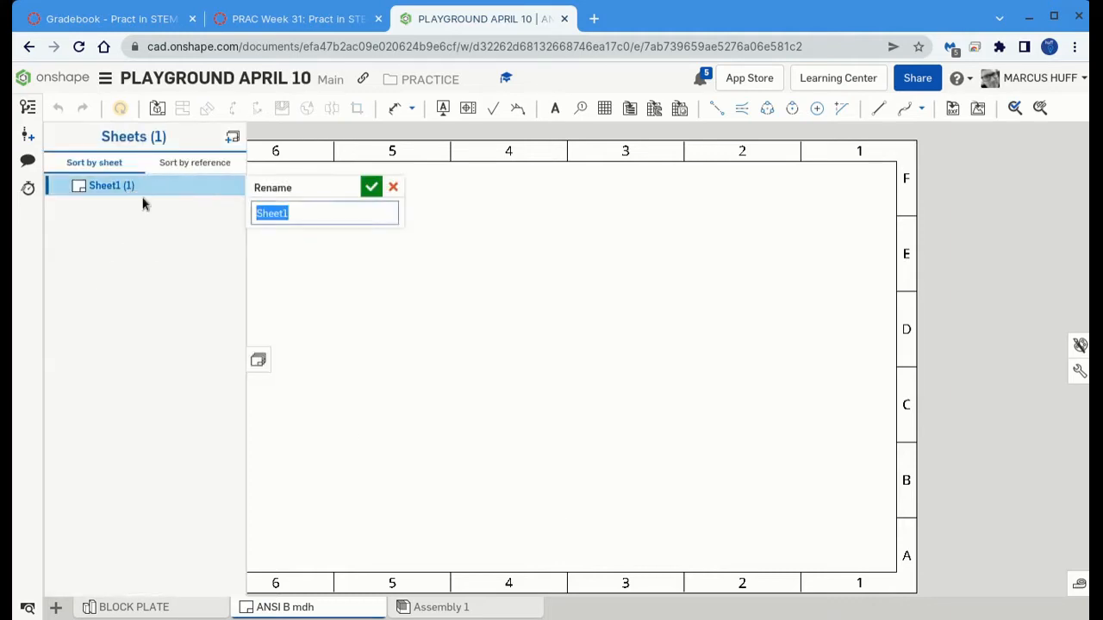
type("ANS")
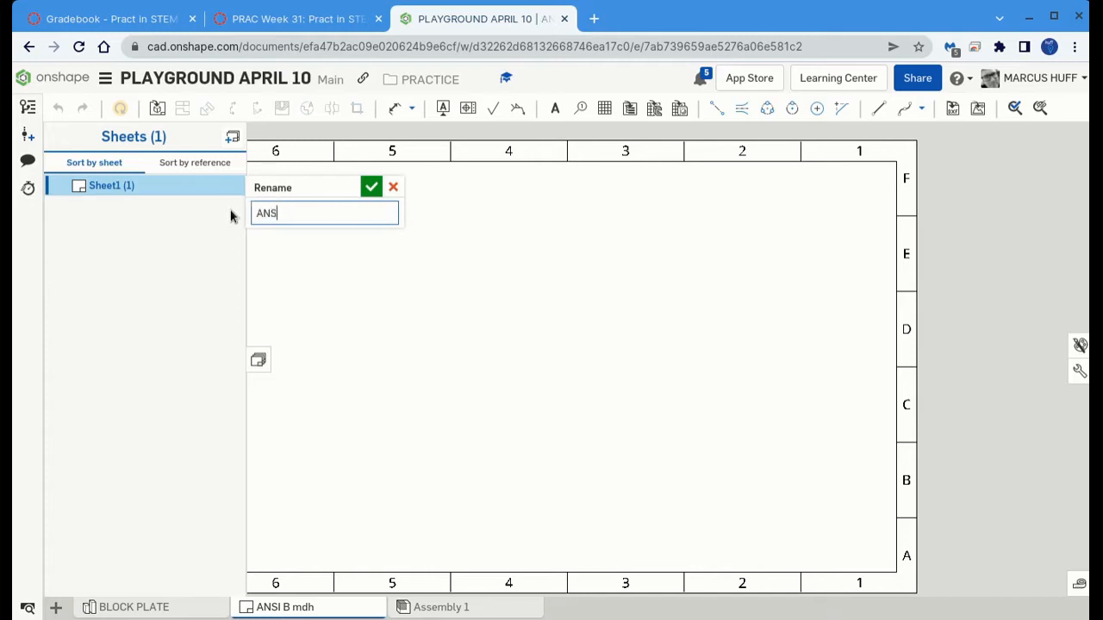
type("I B mdh S")
left_click(370, 188)
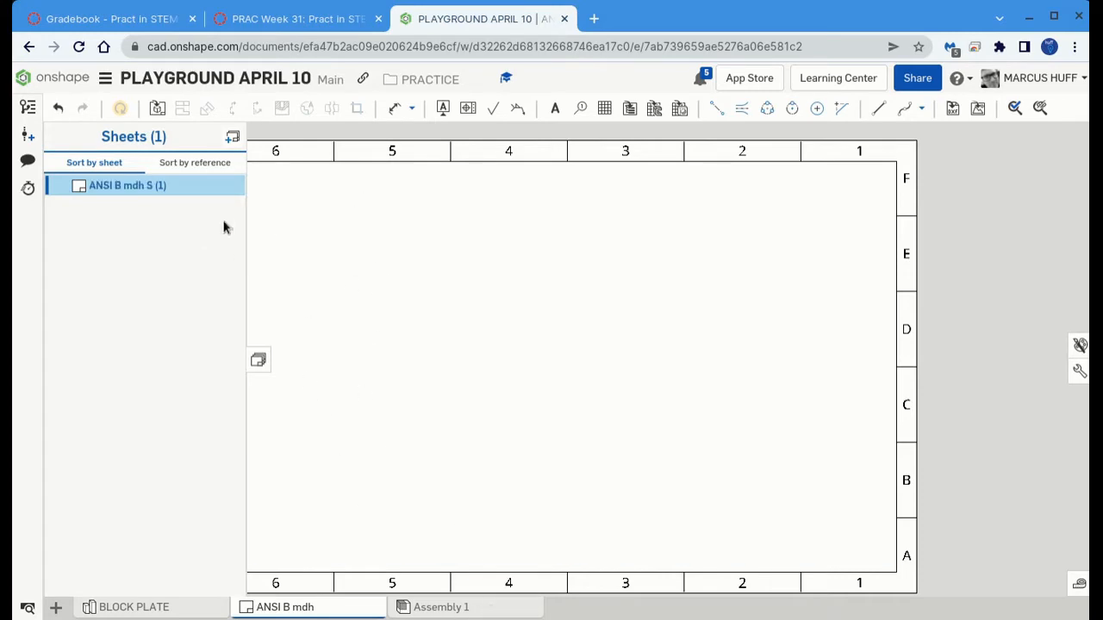
left_click(258, 360)
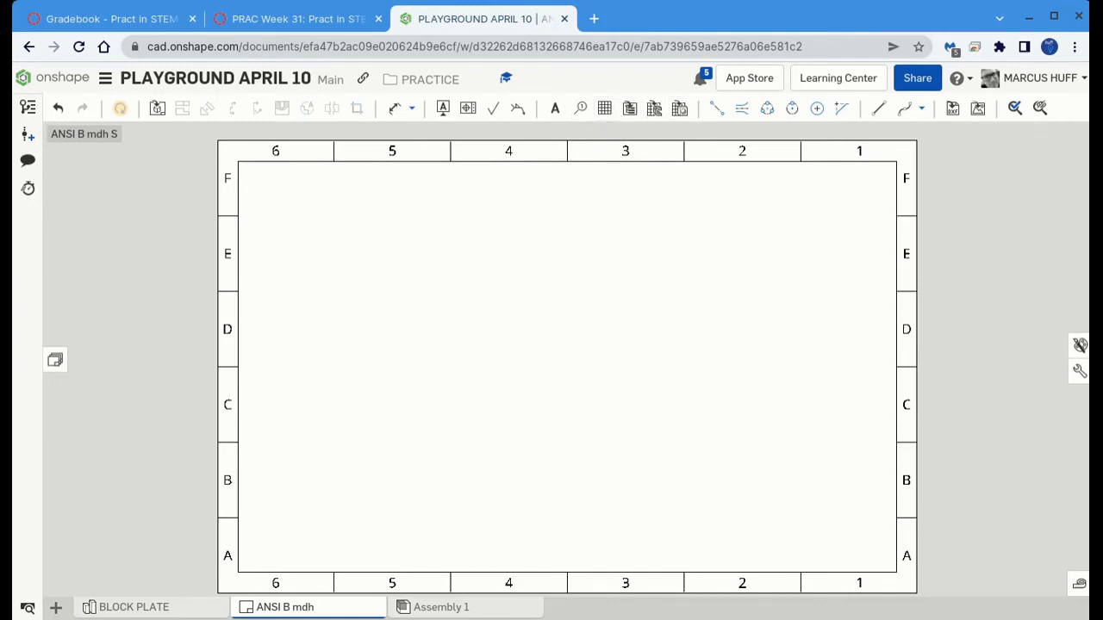
Place a 2-row, 2-column table with its fixed lower-right corner on the border's lower-right corner and widen it to the middle of zone 3
left_click(605, 109)
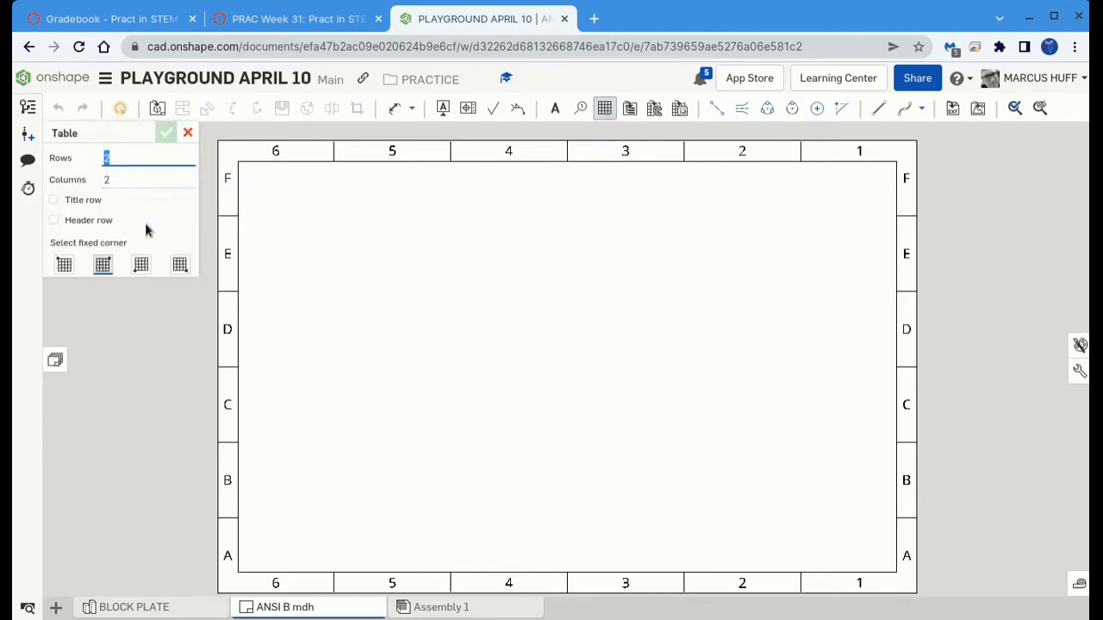
left_click(179, 266)
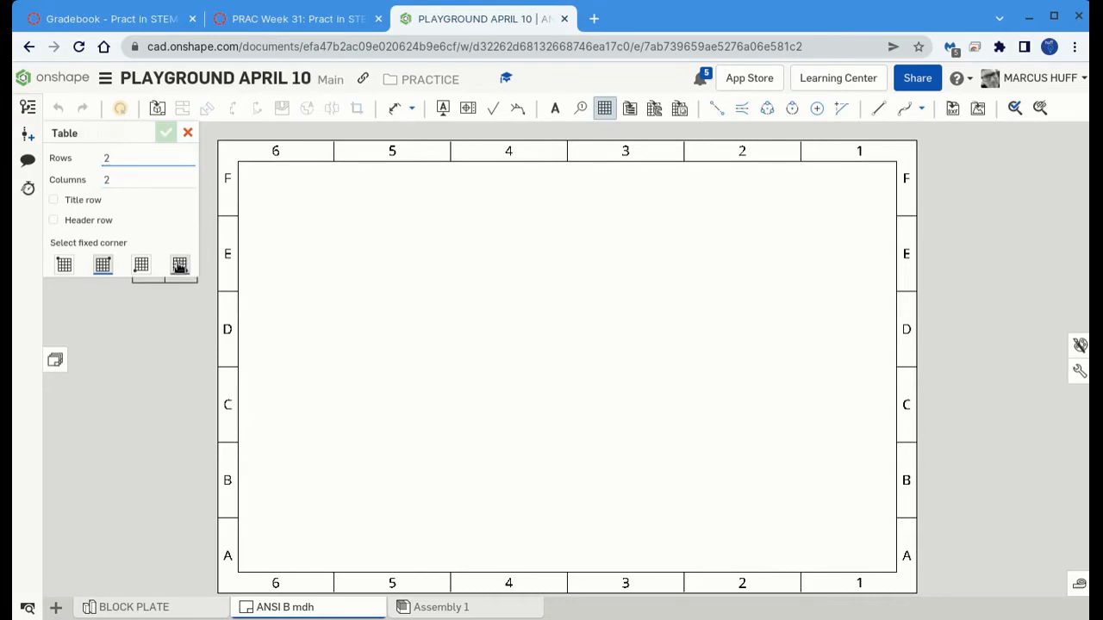
left_click(896, 573)
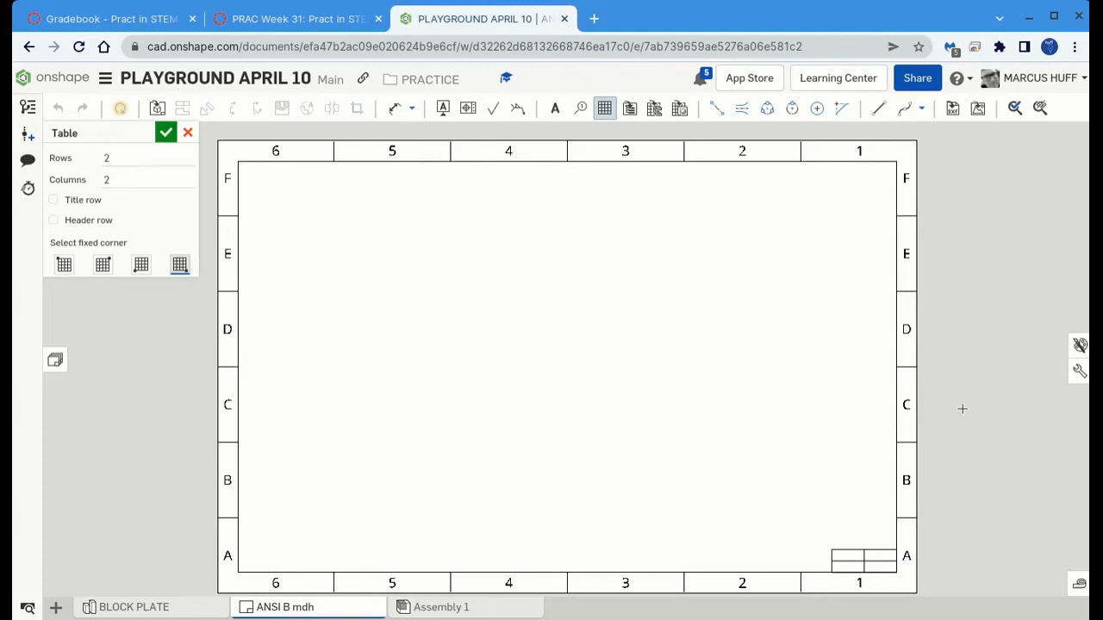
left_click(166, 133)
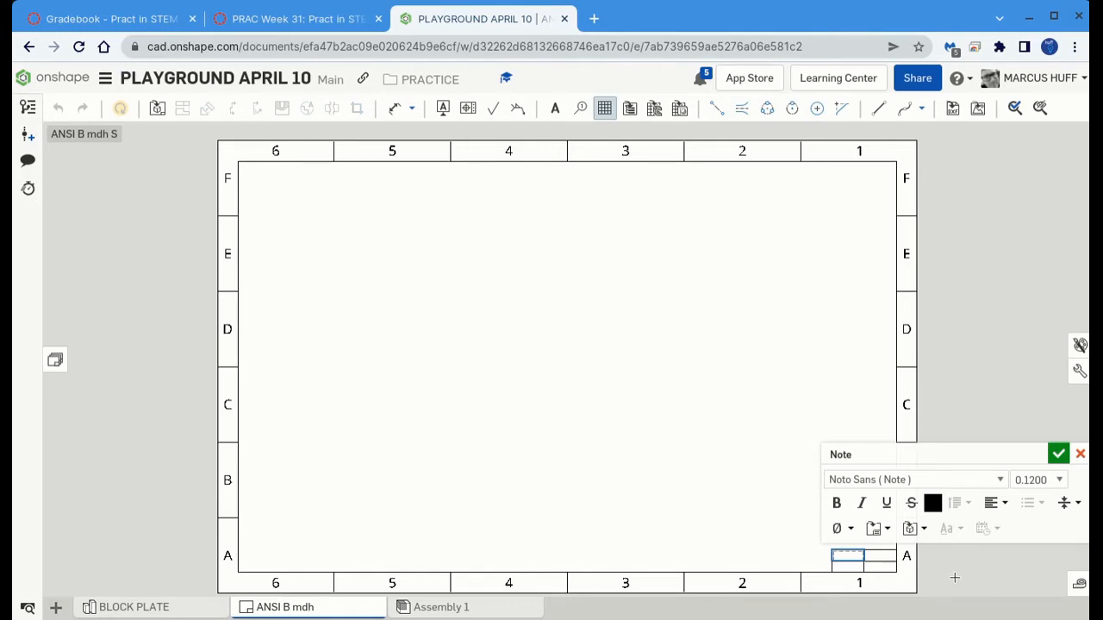
left_click(1058, 454)
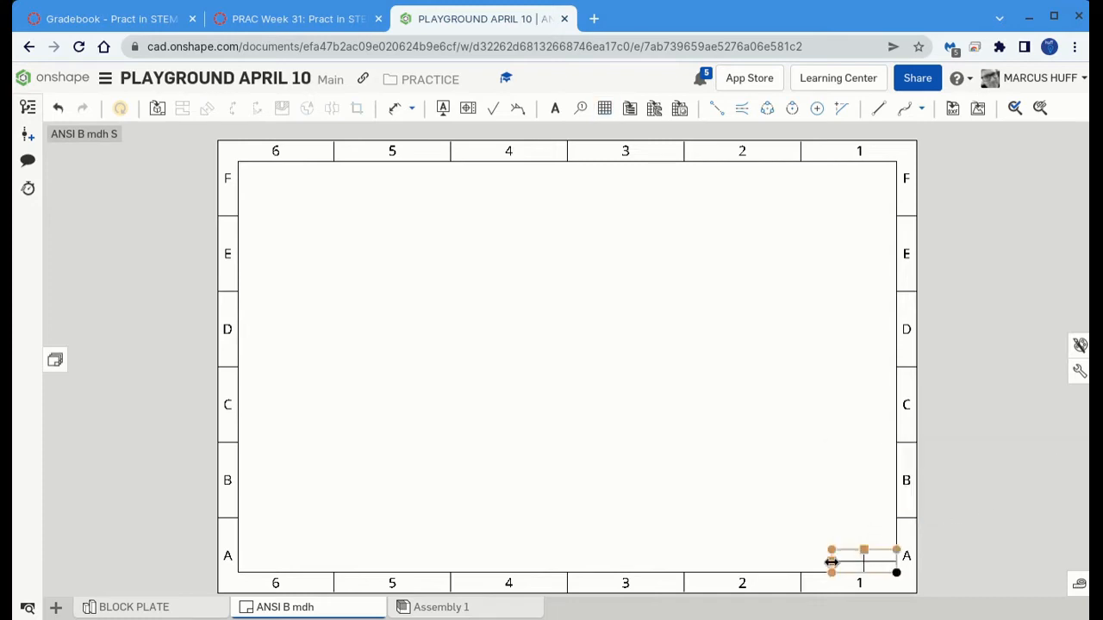
left_click_drag(832, 561, 625, 570)
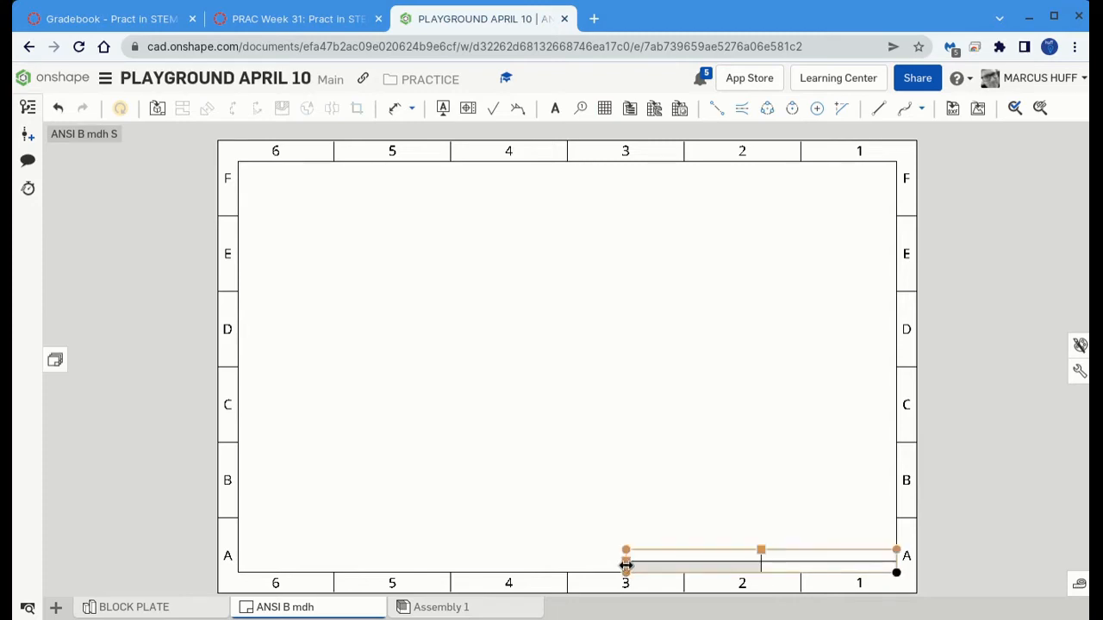
Fill the table's upper-left cell with the "Drawing drawn by" property
scroll(771, 569, "up", 3)
scroll(767, 565, "up", 2)
middle_click_drag(783, 471, 738, 319)
scroll(637, 396, "up", 2)
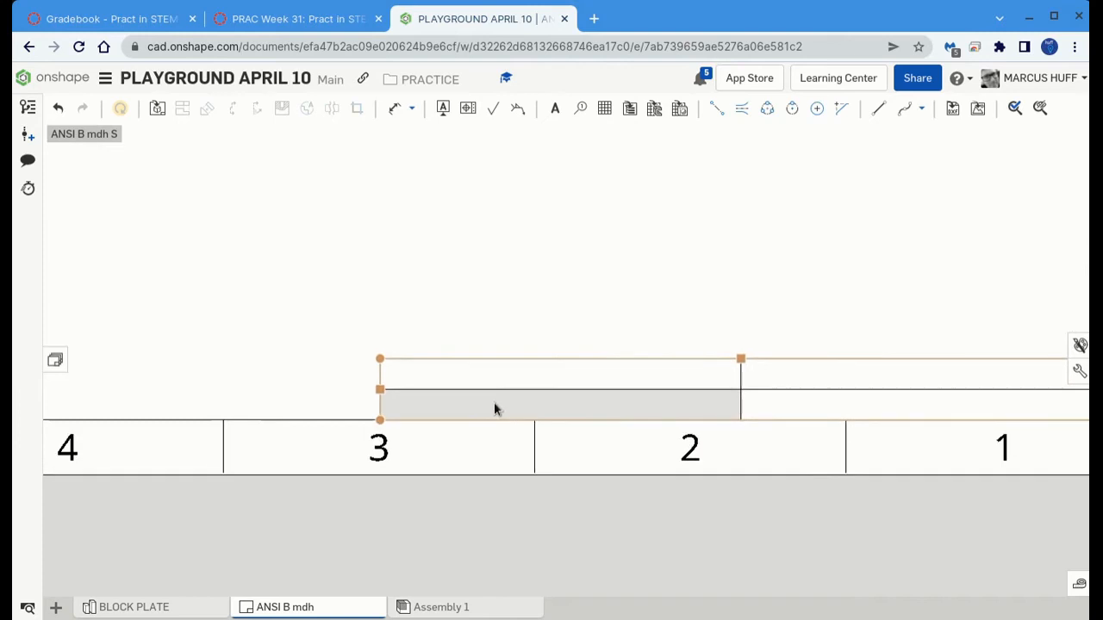
middle_click_drag(689, 443, 586, 419)
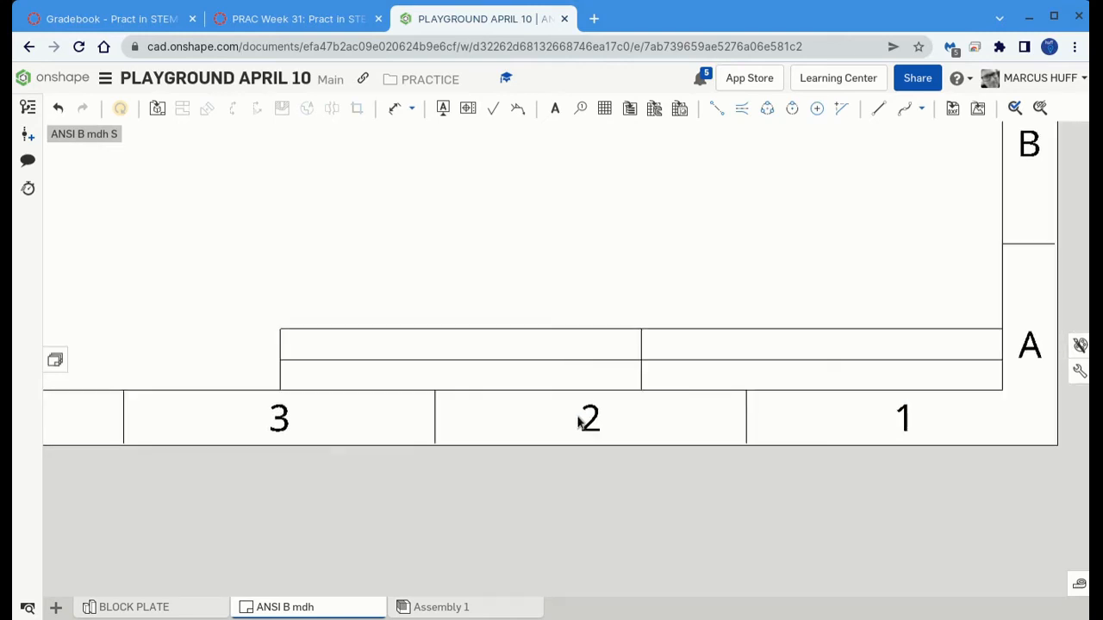
left_click(411, 352)
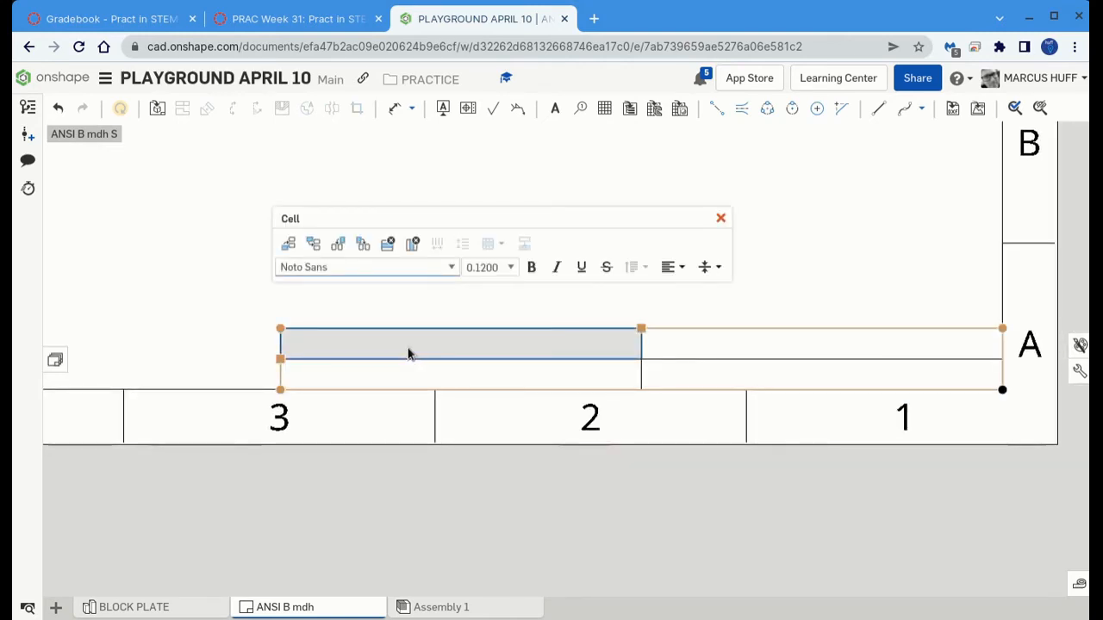
double_click(406, 347)
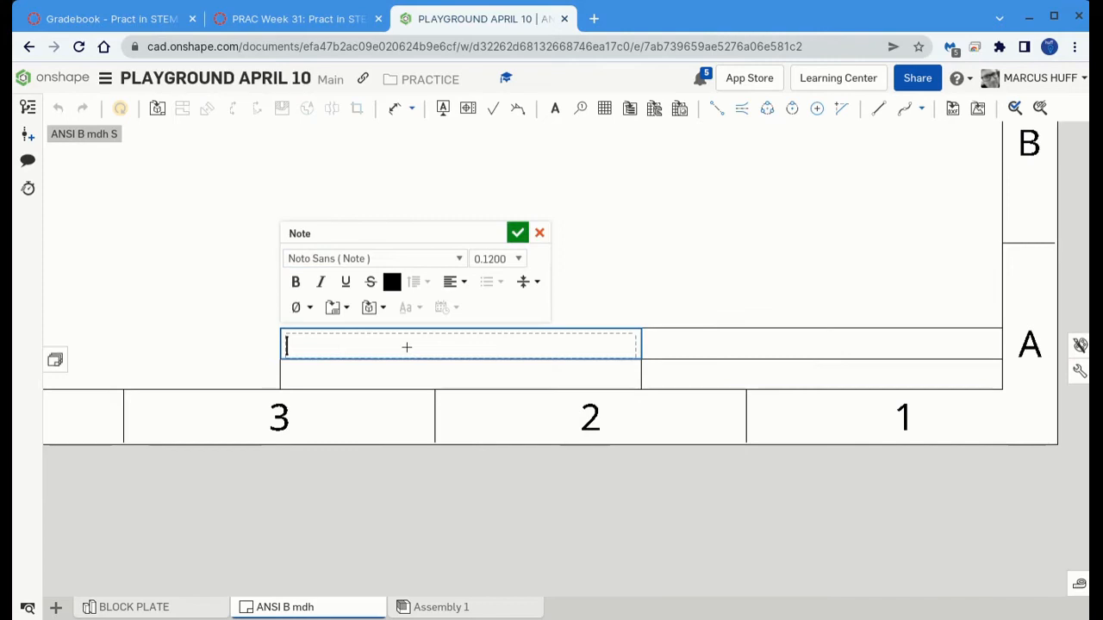
left_click(348, 309)
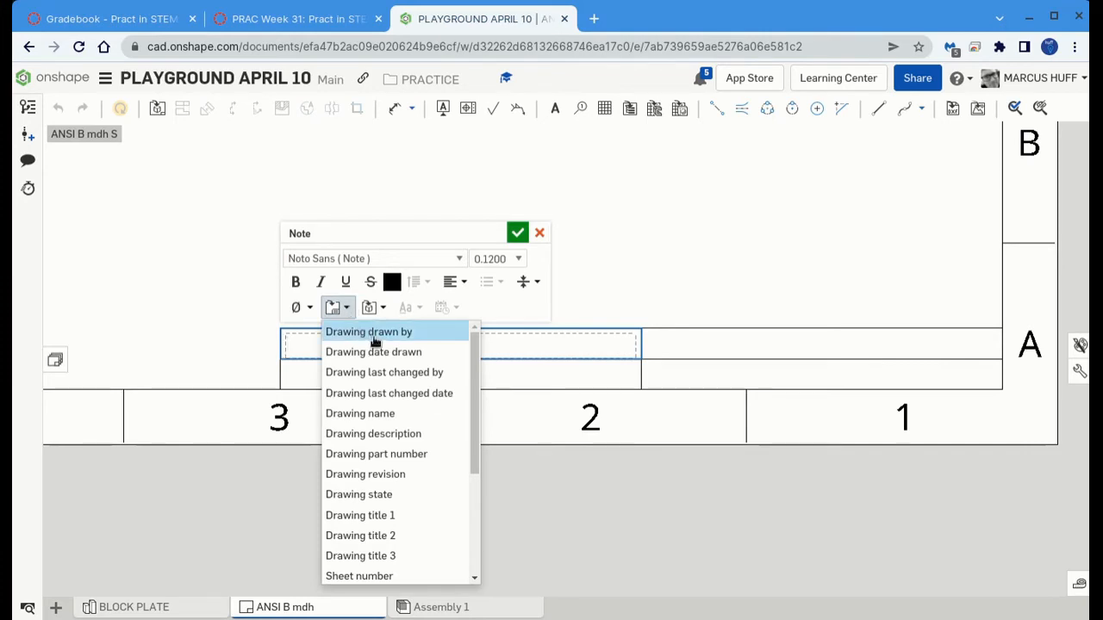
left_click(371, 334)
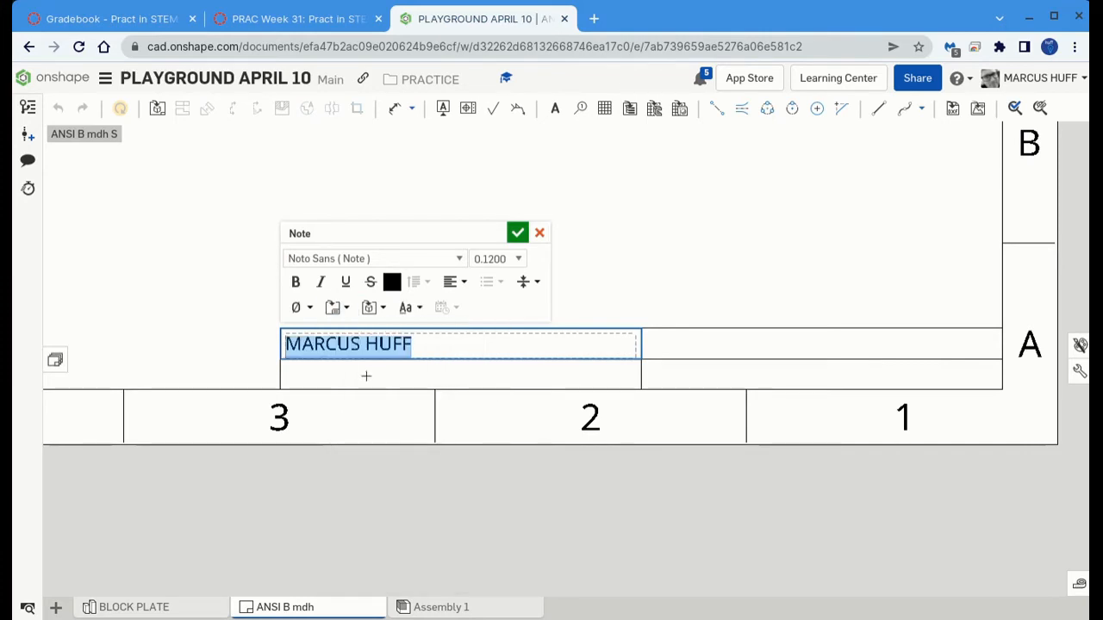
left_click(357, 372)
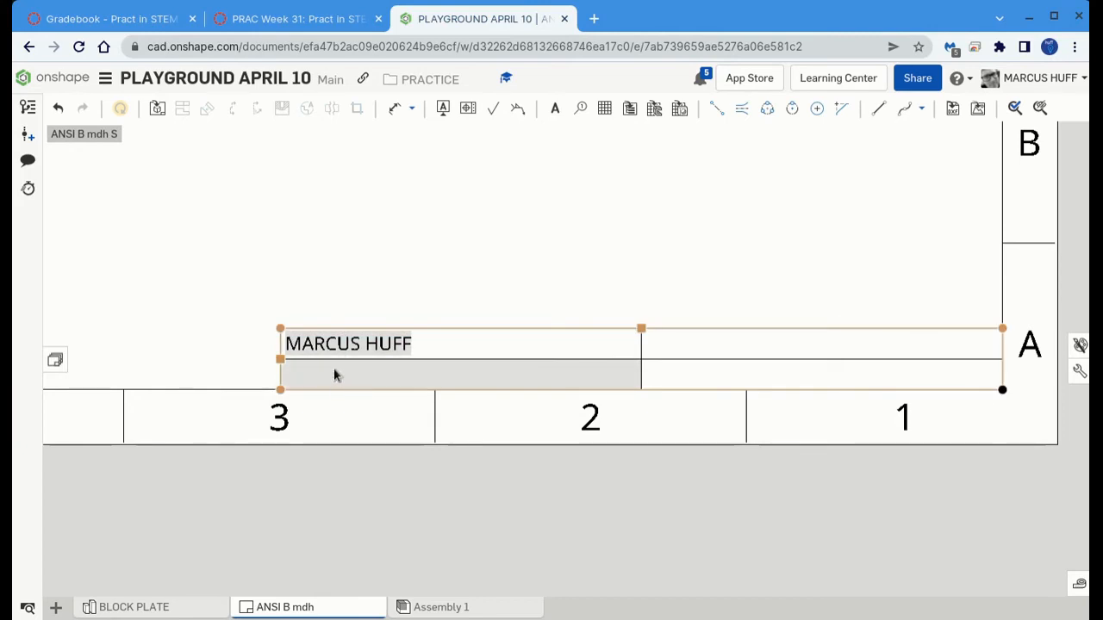
Fill the table's lower-left cell with the "Drawing last changed date" property
double_click(333, 371)
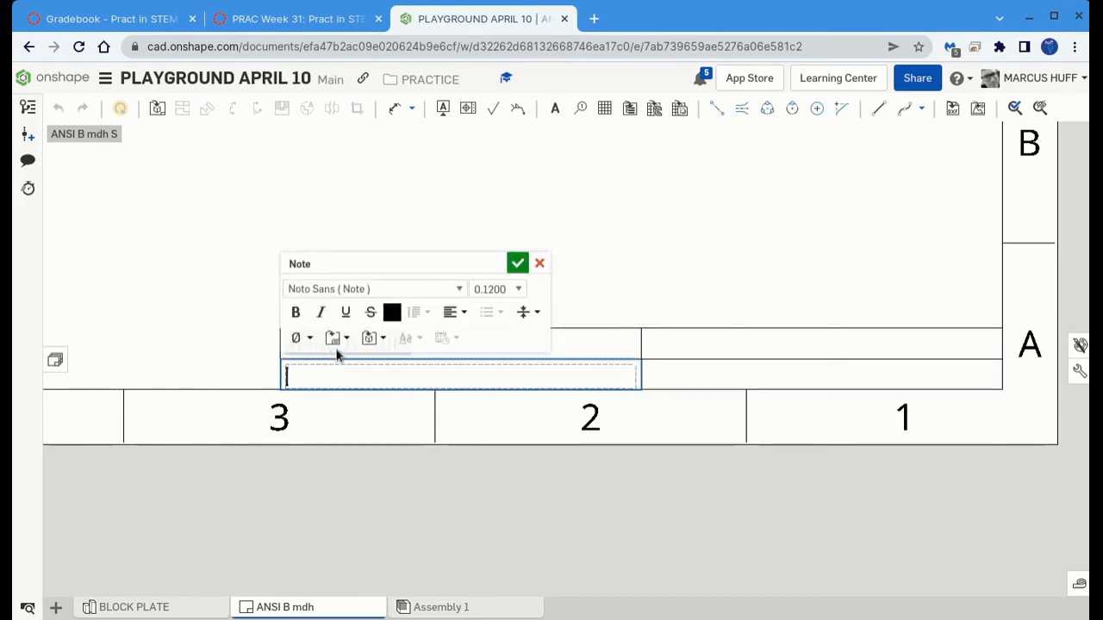
left_click(347, 339)
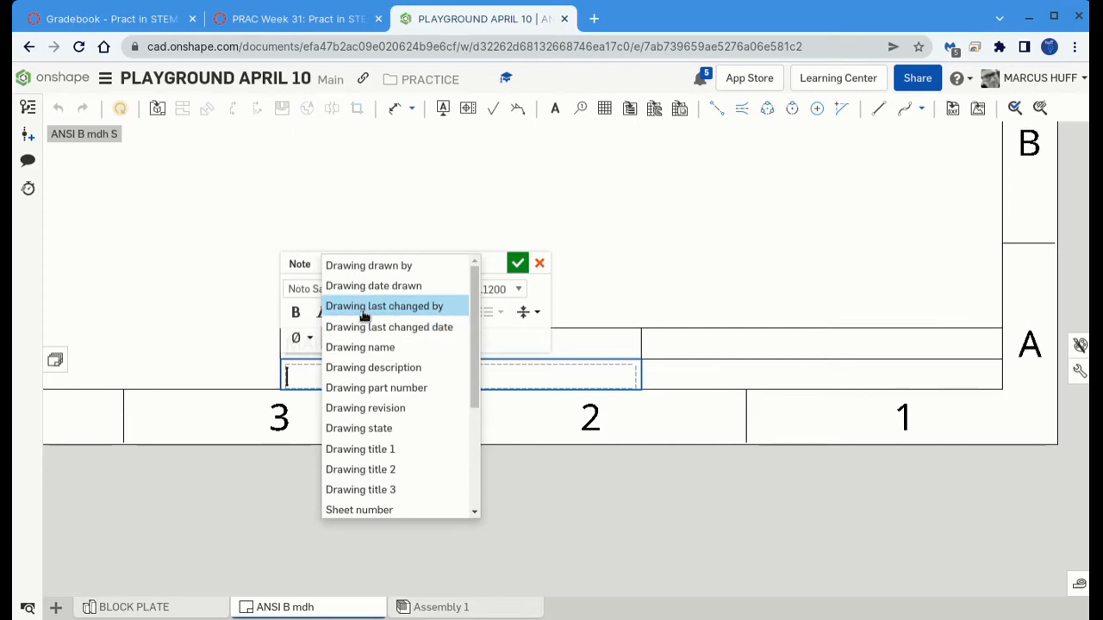
left_click(364, 308)
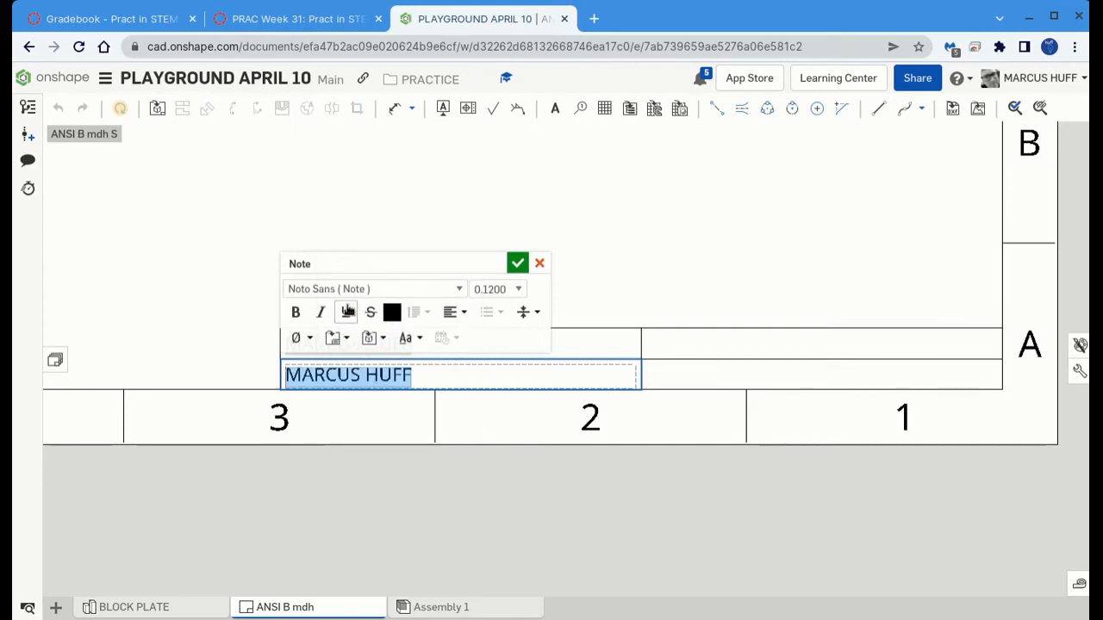
left_click(346, 339)
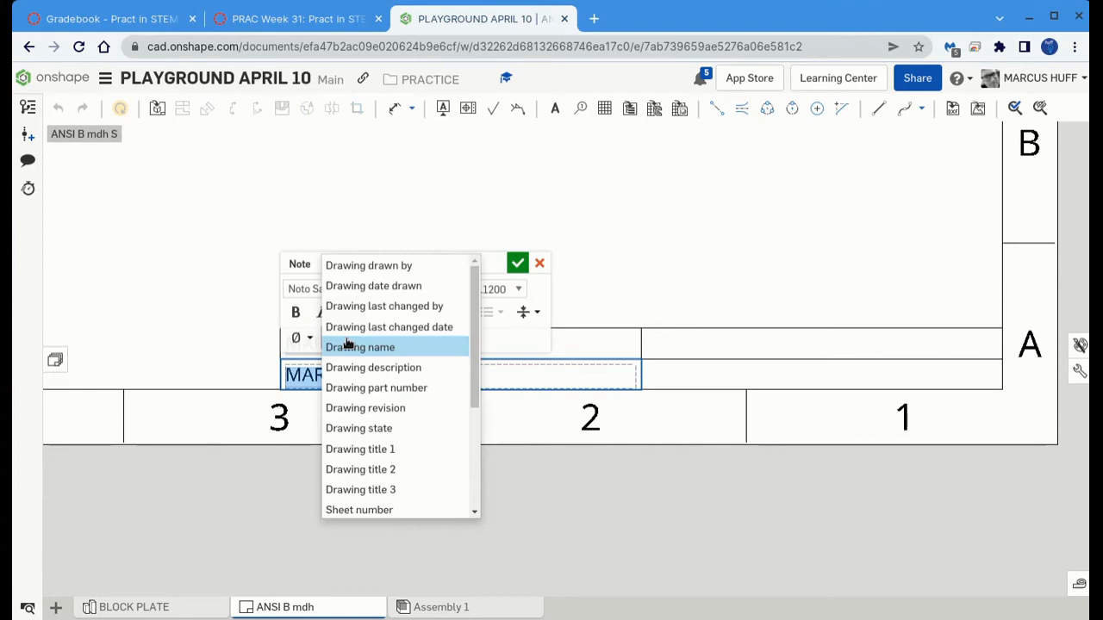
left_click(354, 328)
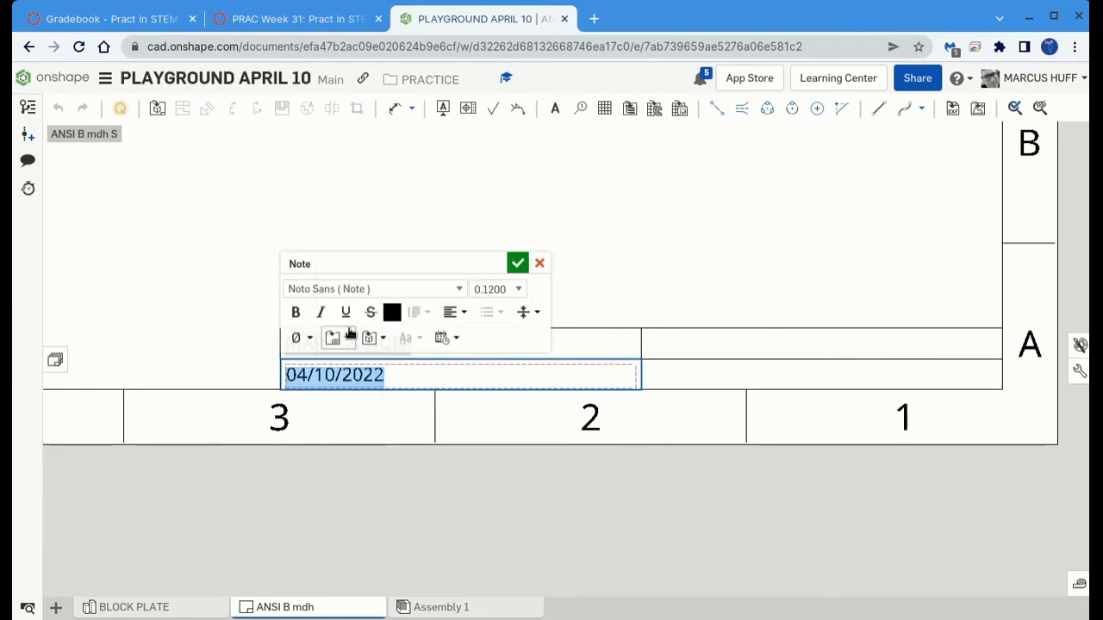
Fill the table's upper-right cell with the referenced part's "Name" property
left_click(697, 345)
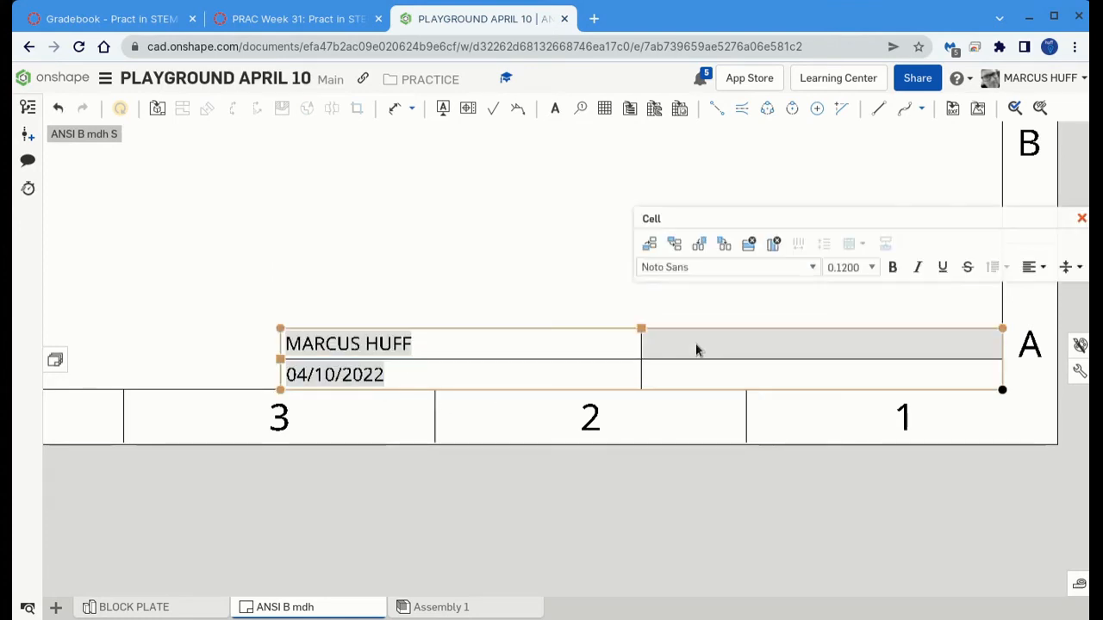
double_click(697, 349)
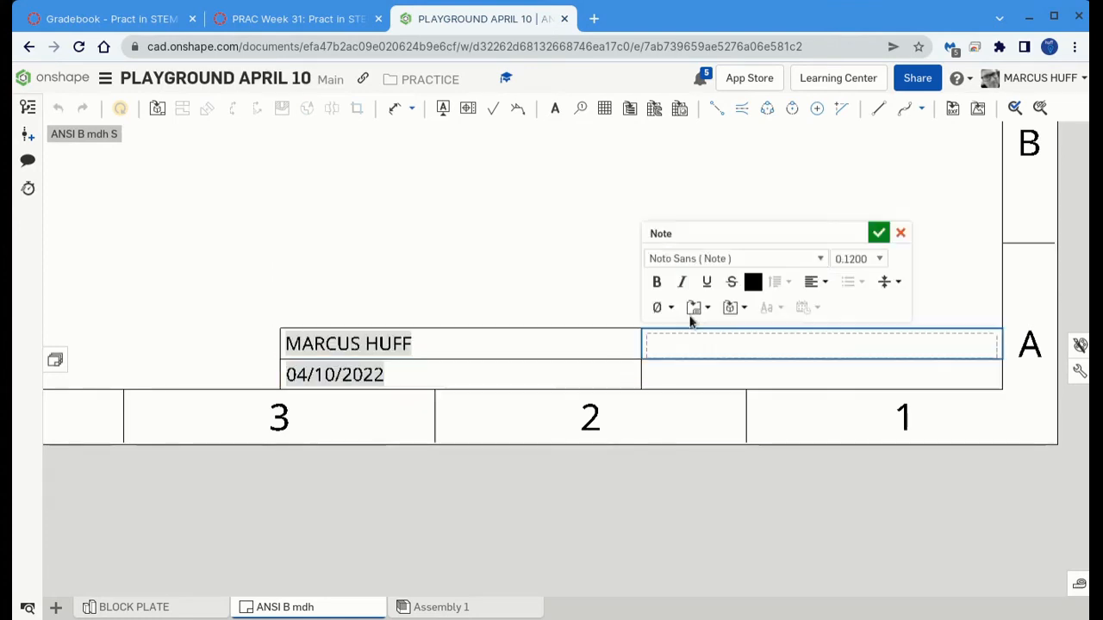
left_click(737, 309)
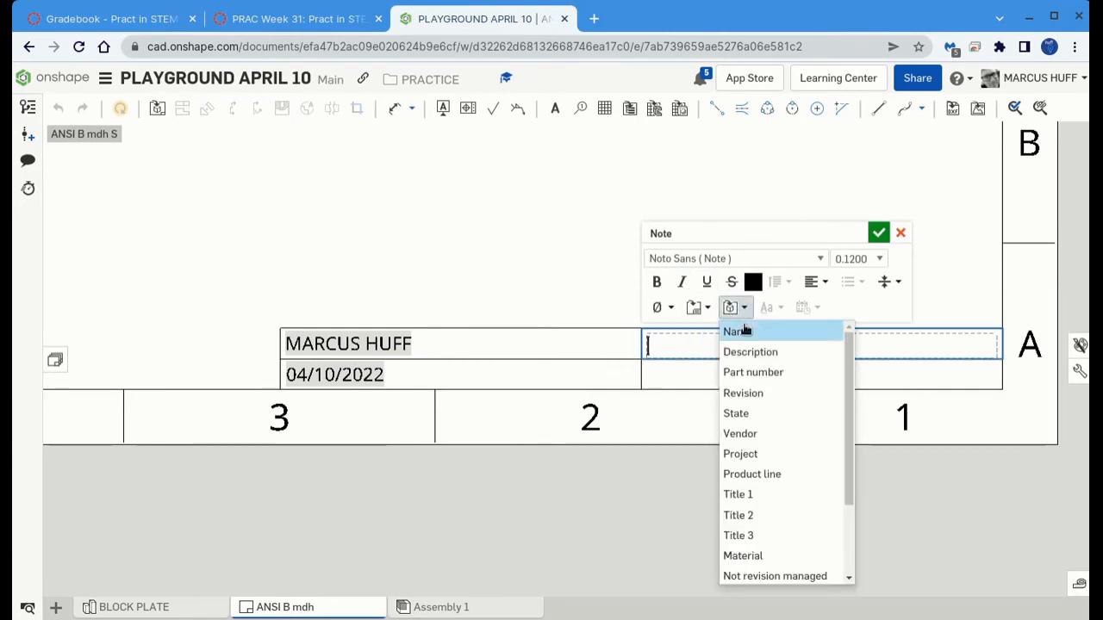
left_click(741, 332)
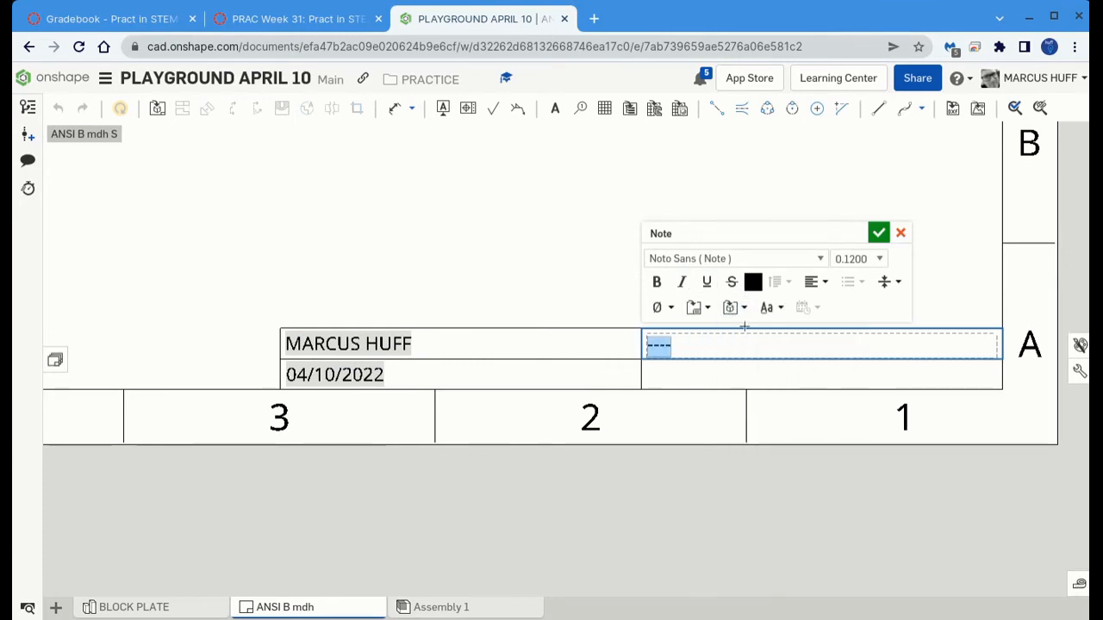
Enter the text "REGULAR PROJECT" in the table's lower-right cell
left_click(698, 377)
left_click(695, 378)
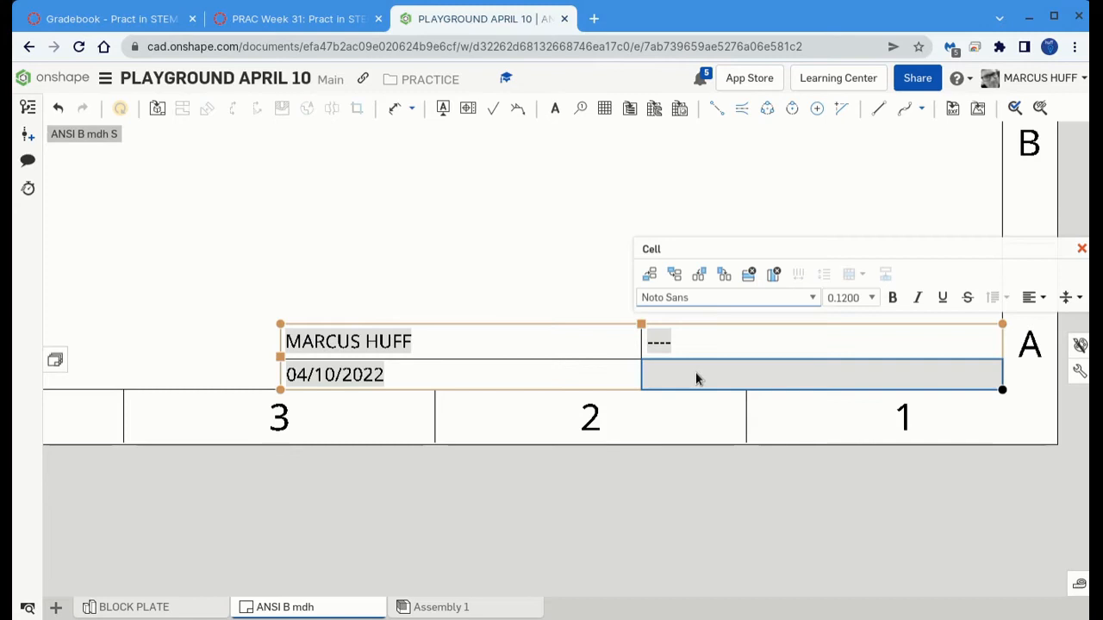
double_click(695, 378)
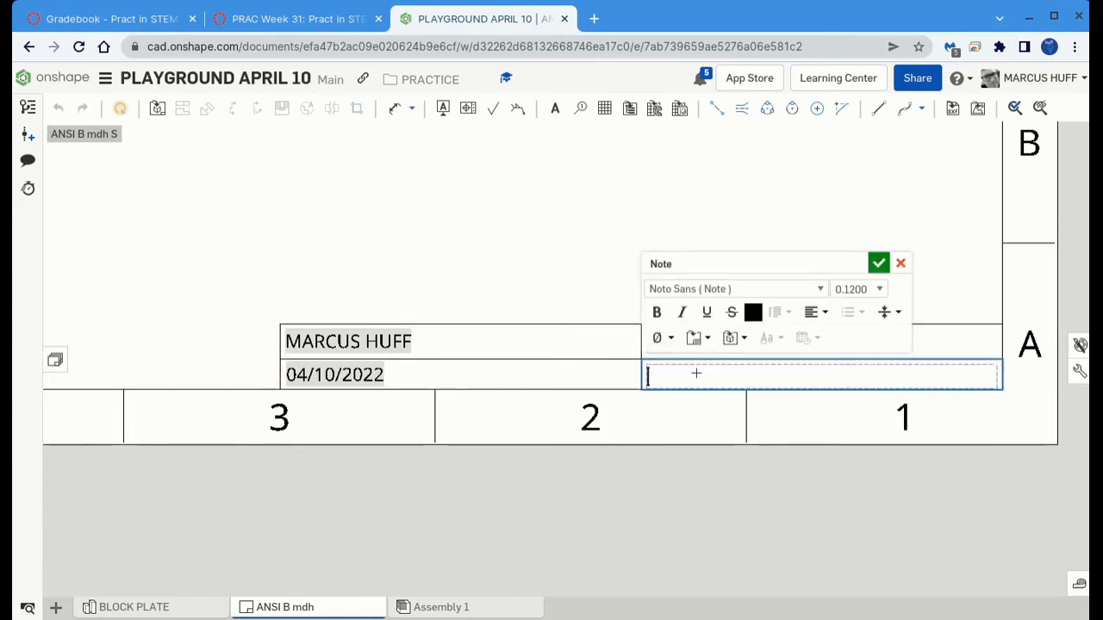
type("REGULAR PROJECT")
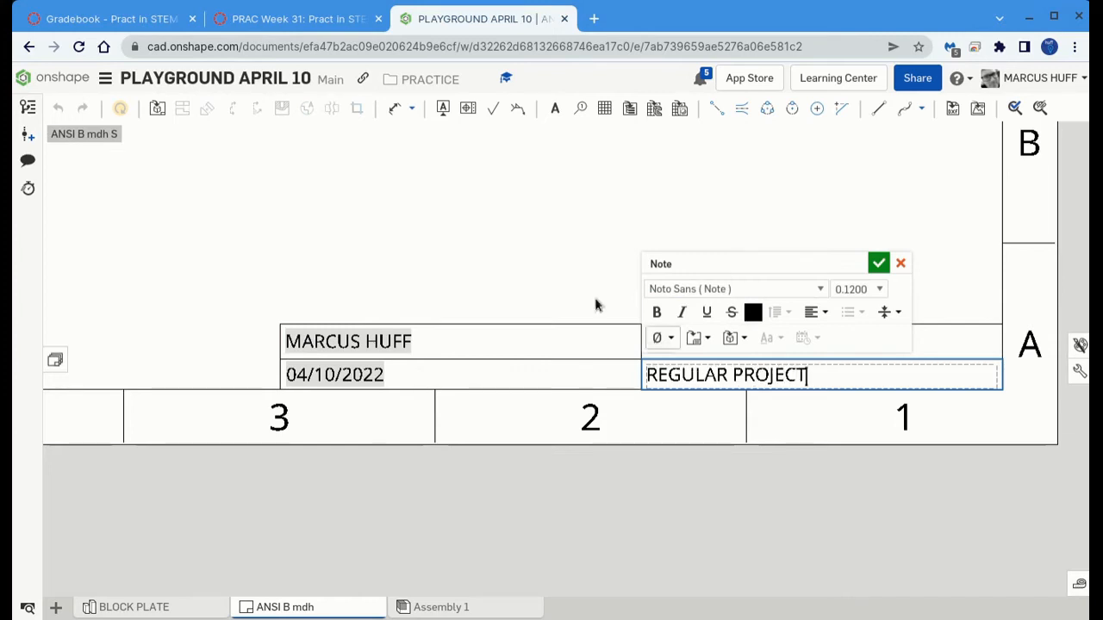
left_click(529, 246)
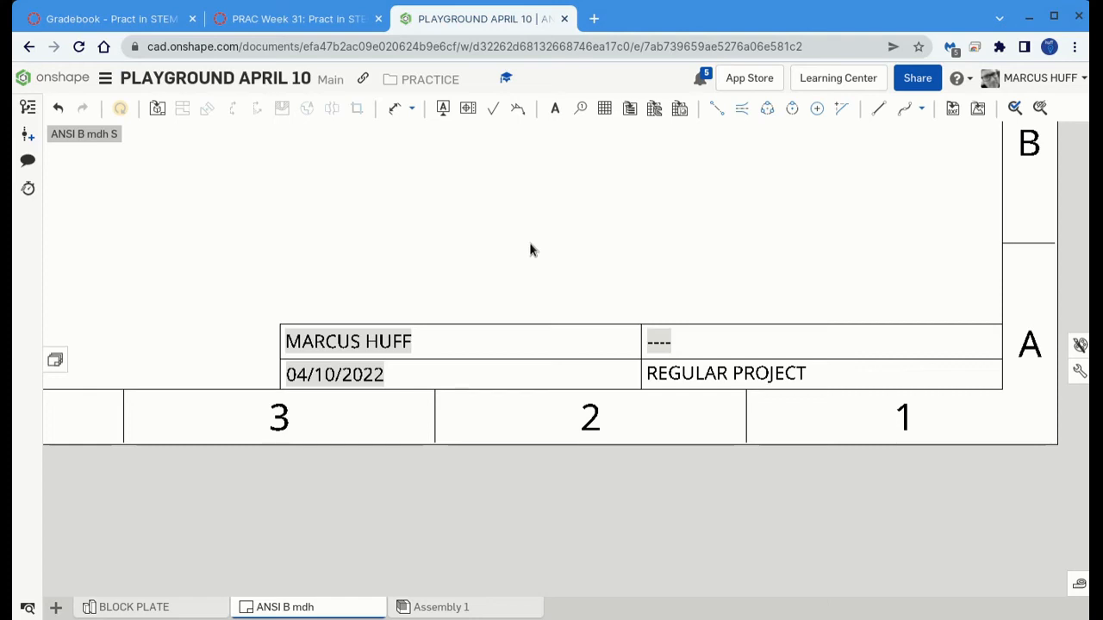
left_click(364, 342)
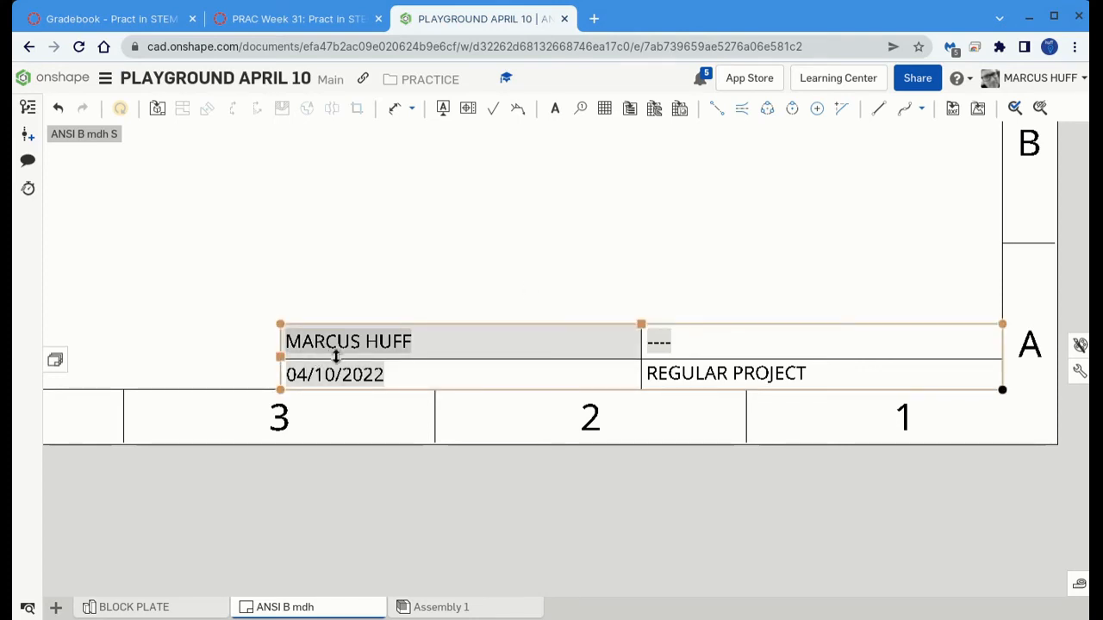
left_click(345, 374)
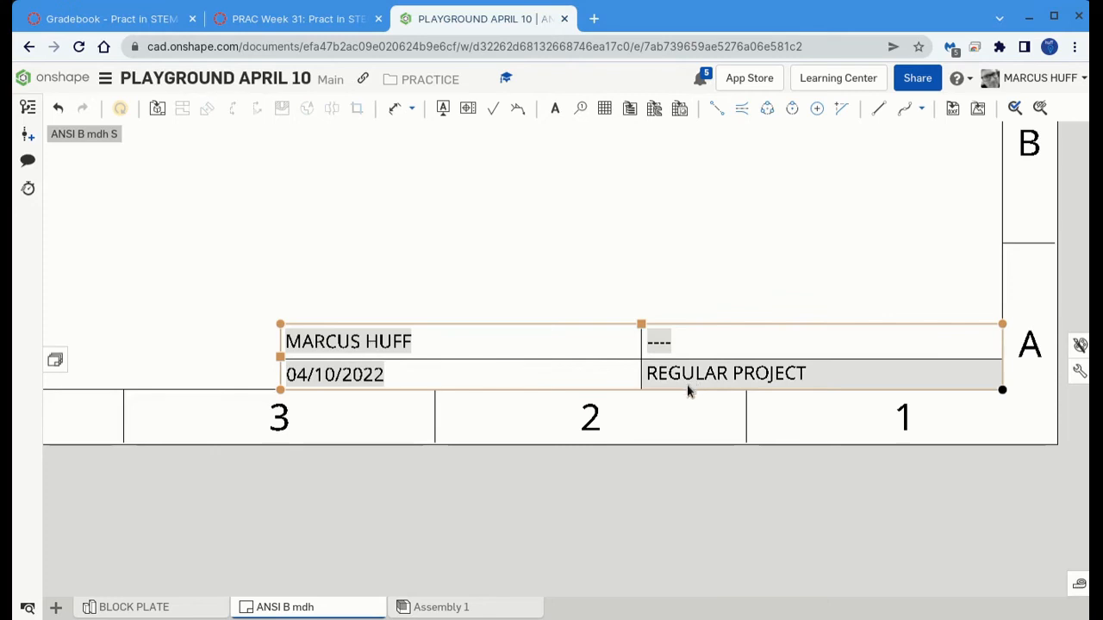
left_click(691, 435)
scroll(604, 448, "down", 5)
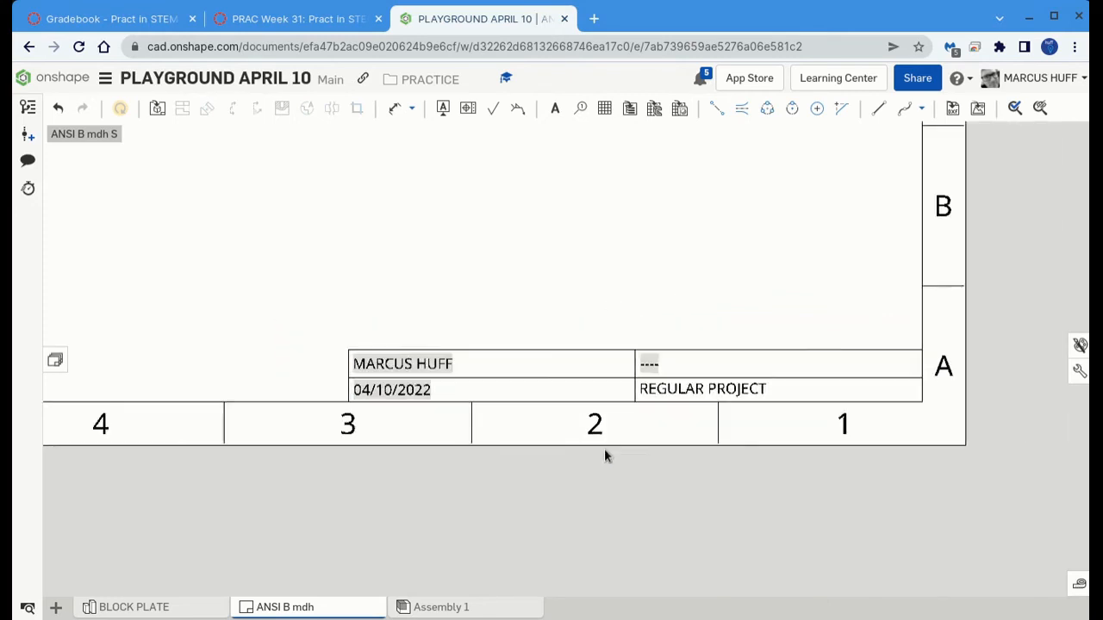
scroll(595, 453, "down", 3)
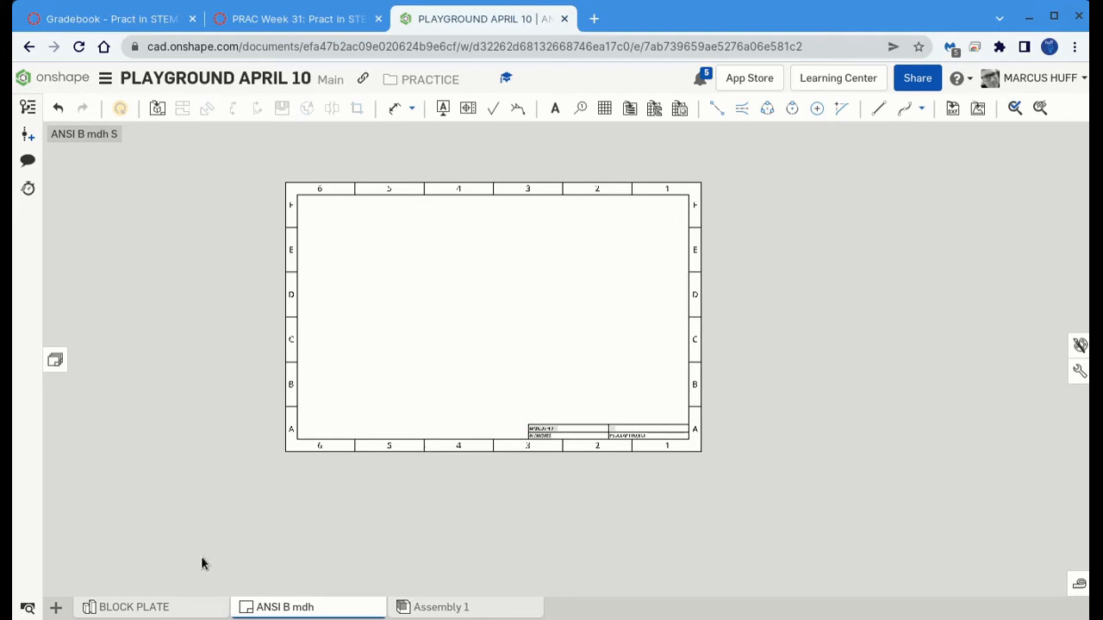
Export the drawing as a version 2013 DWT template named "ANSI B mdh", stored in a new tab and saved to the Downloads folder
right_click(293, 608)
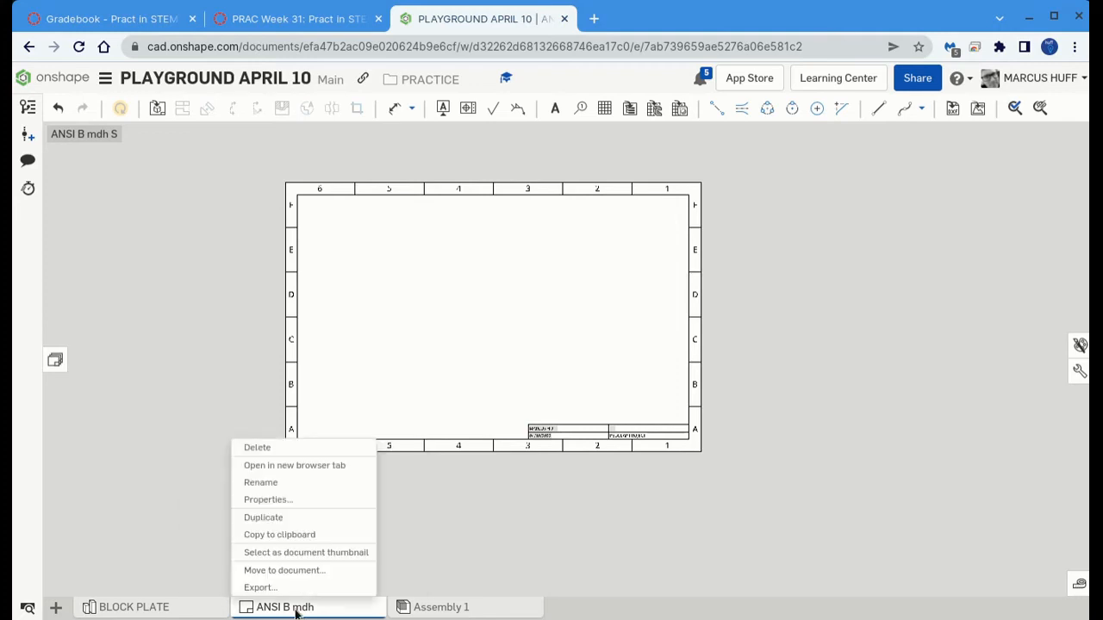
left_click(260, 587)
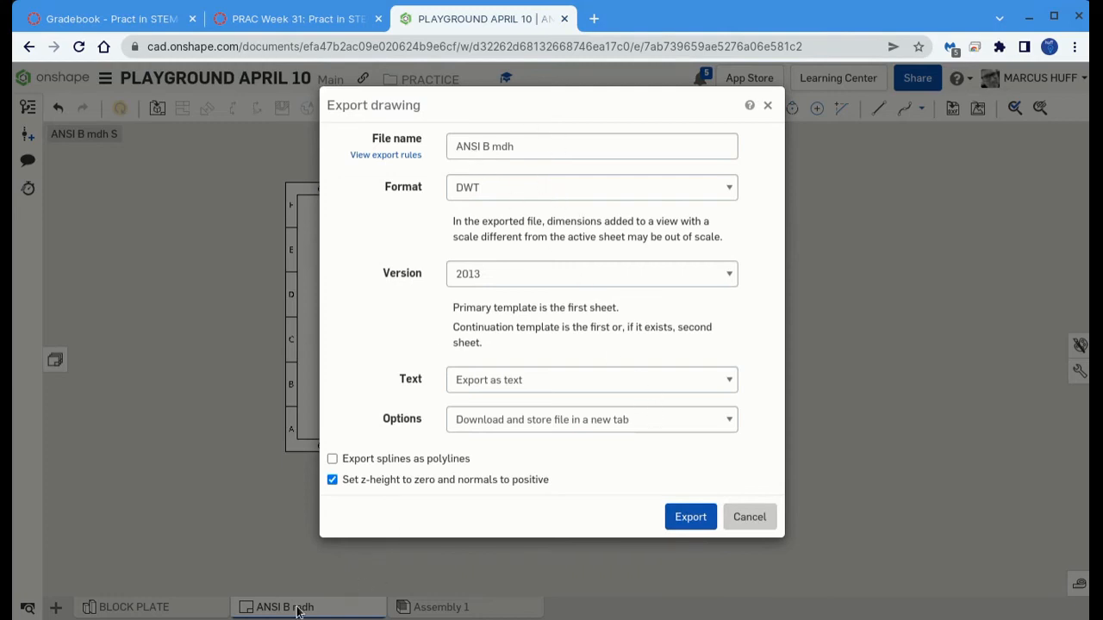
left_click(671, 522)
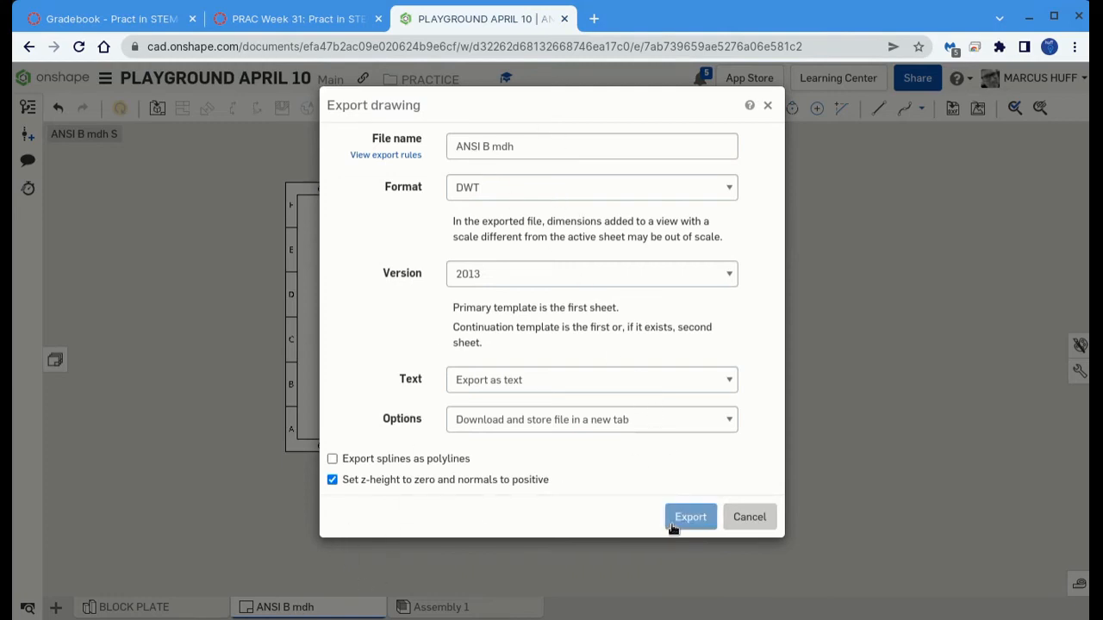
left_click(533, 186)
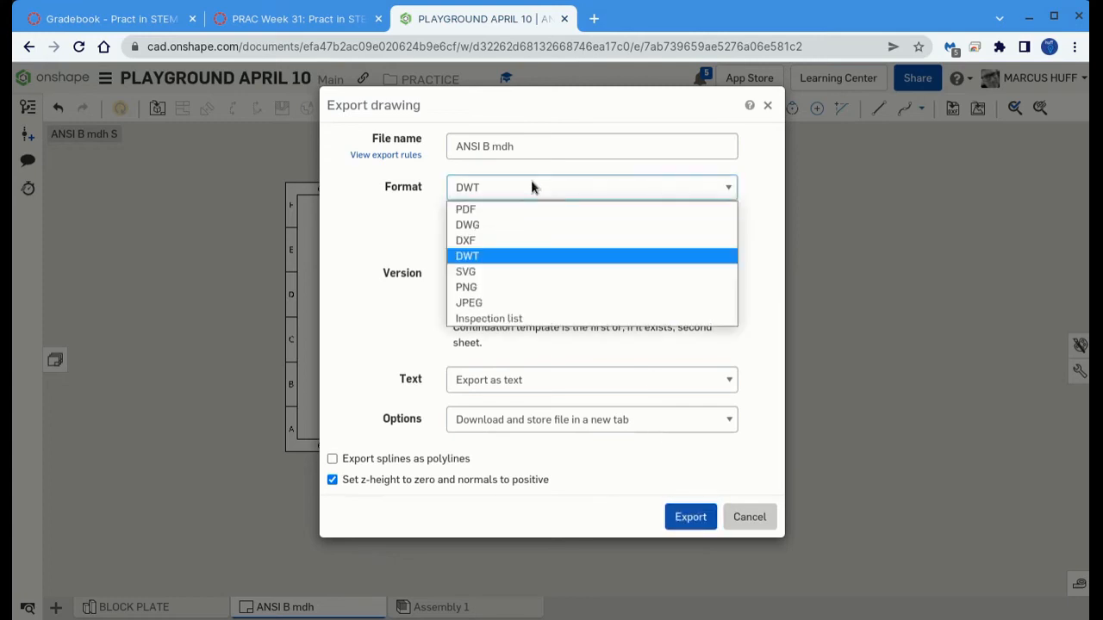
left_click(538, 255)
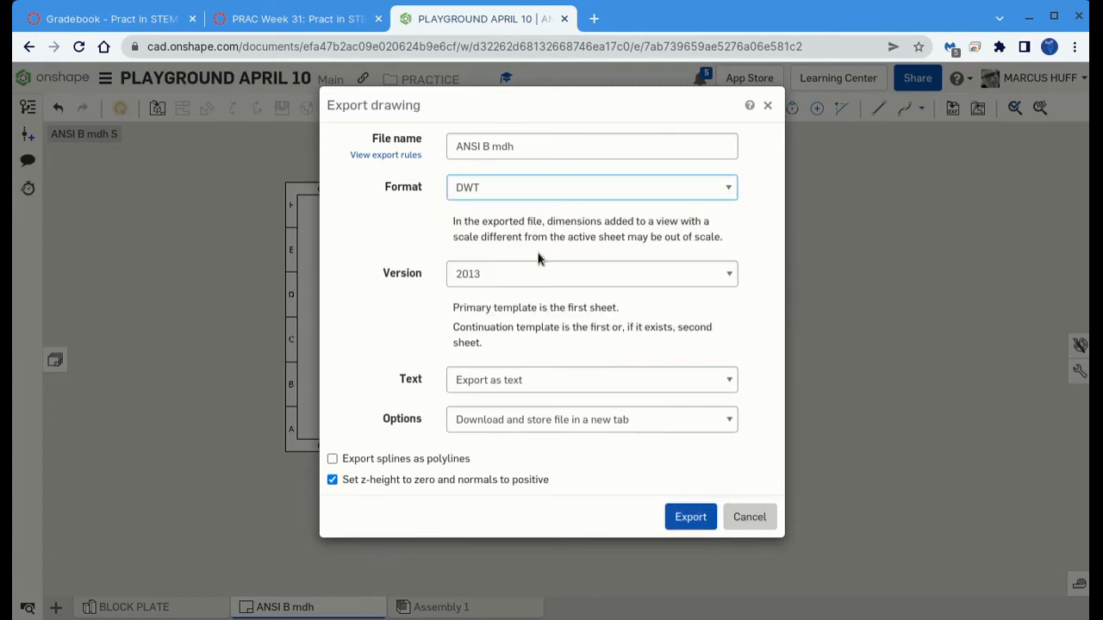
left_click(675, 524)
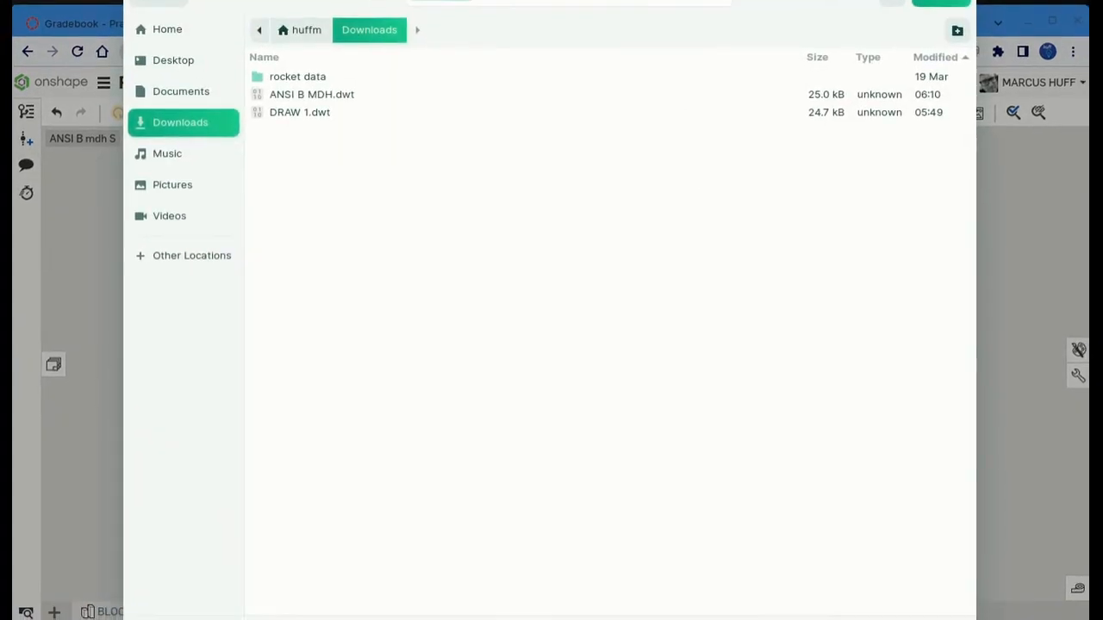
left_click(934, 46)
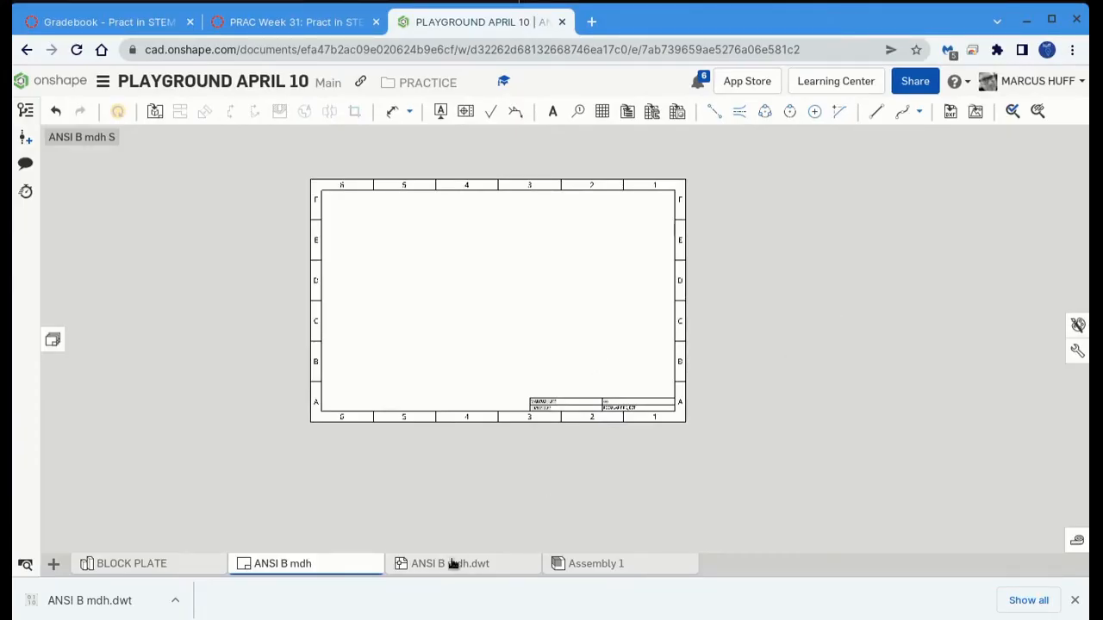
mouse_move(451, 565)
Insert a 1:1 front view of the block plate part in the sheet's lower-left area, around zone B5
left_click(155, 113)
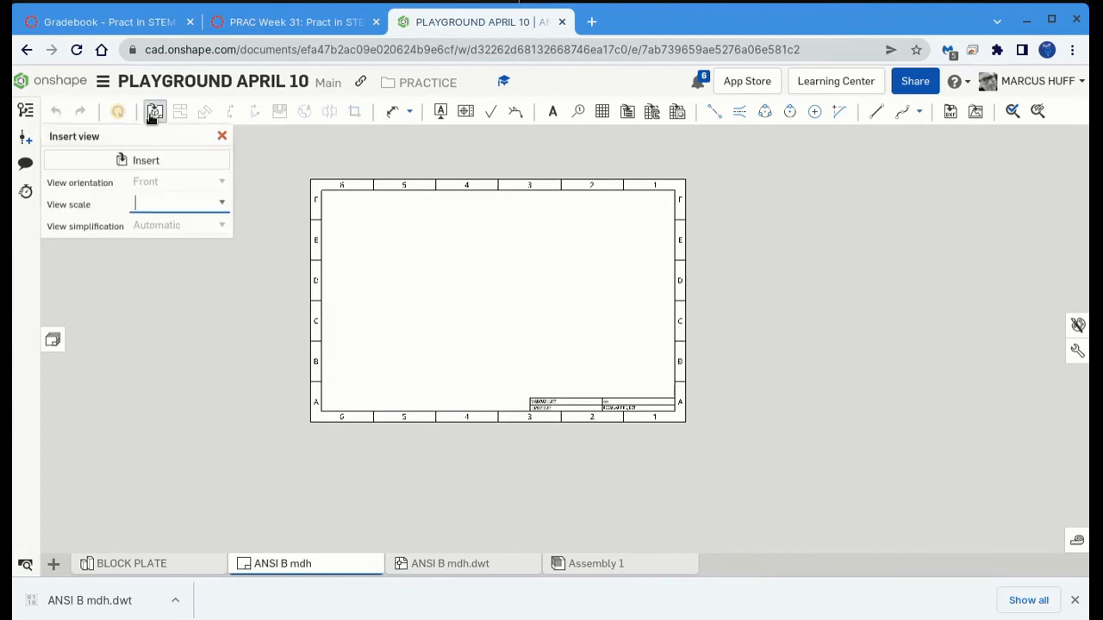
left_click(148, 164)
left_click(312, 325)
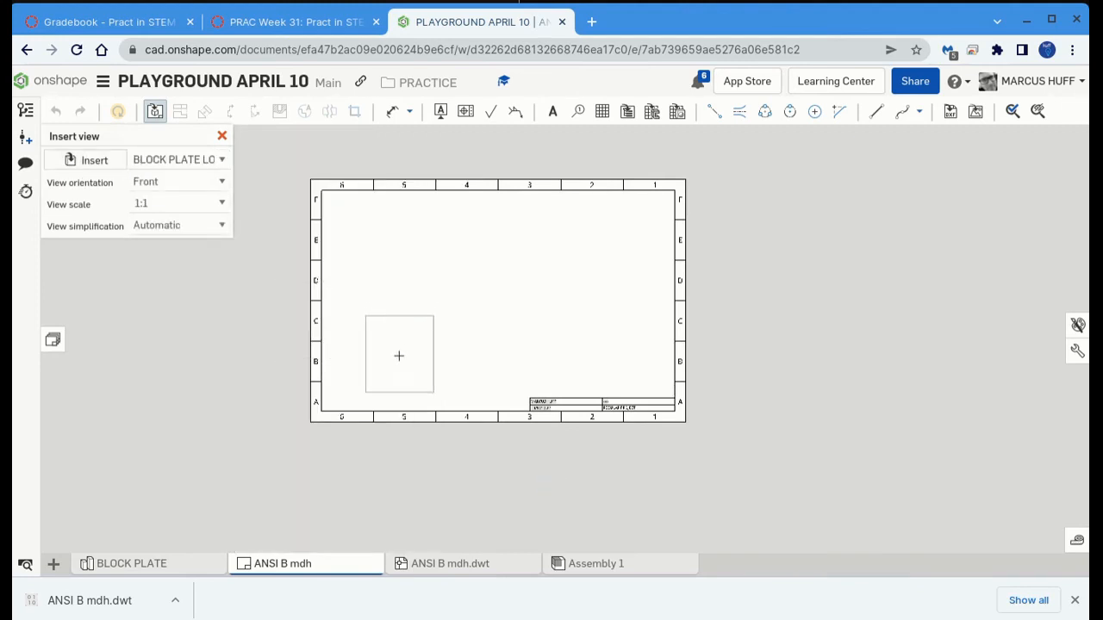
left_click(398, 356)
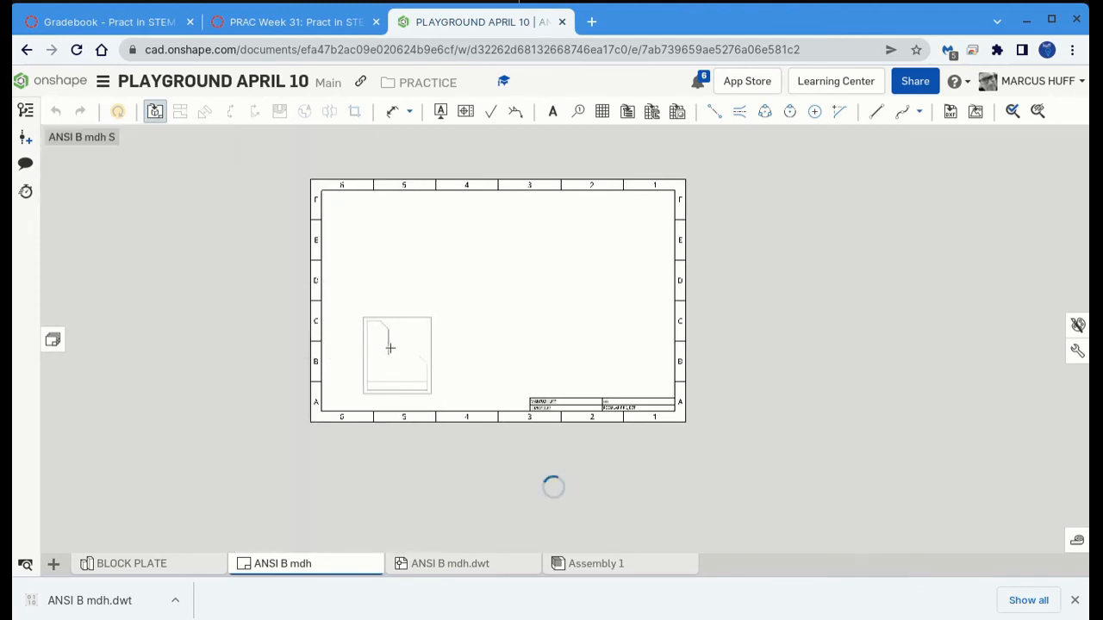
Project a top view above the front view, a side view to its right, and an isometric view in the sheet's upper-right area
left_click(386, 255)
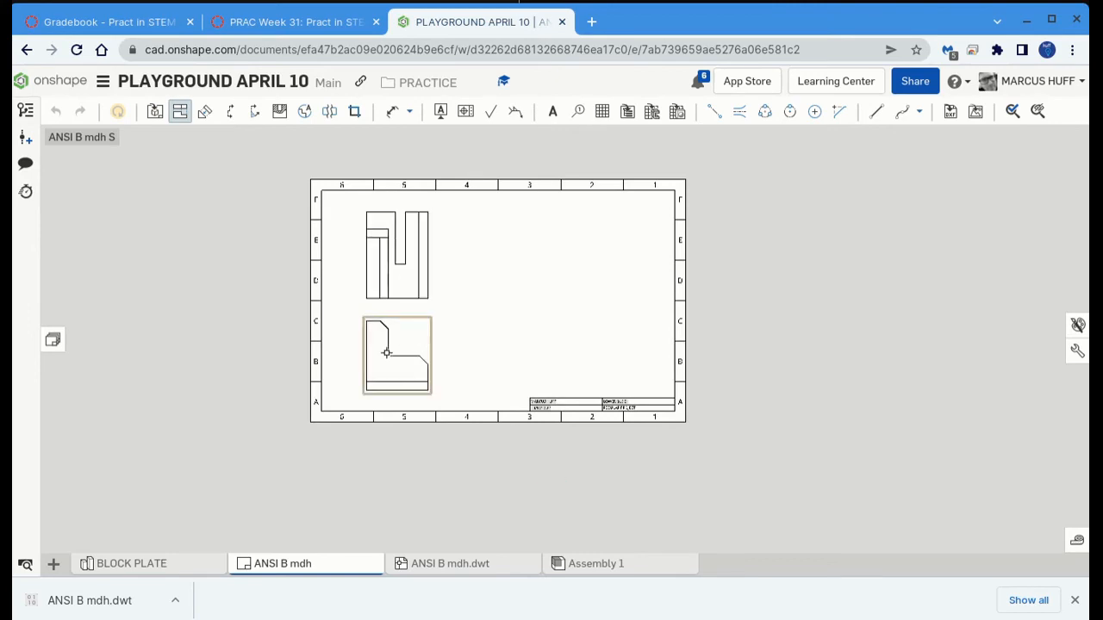
left_click(500, 366)
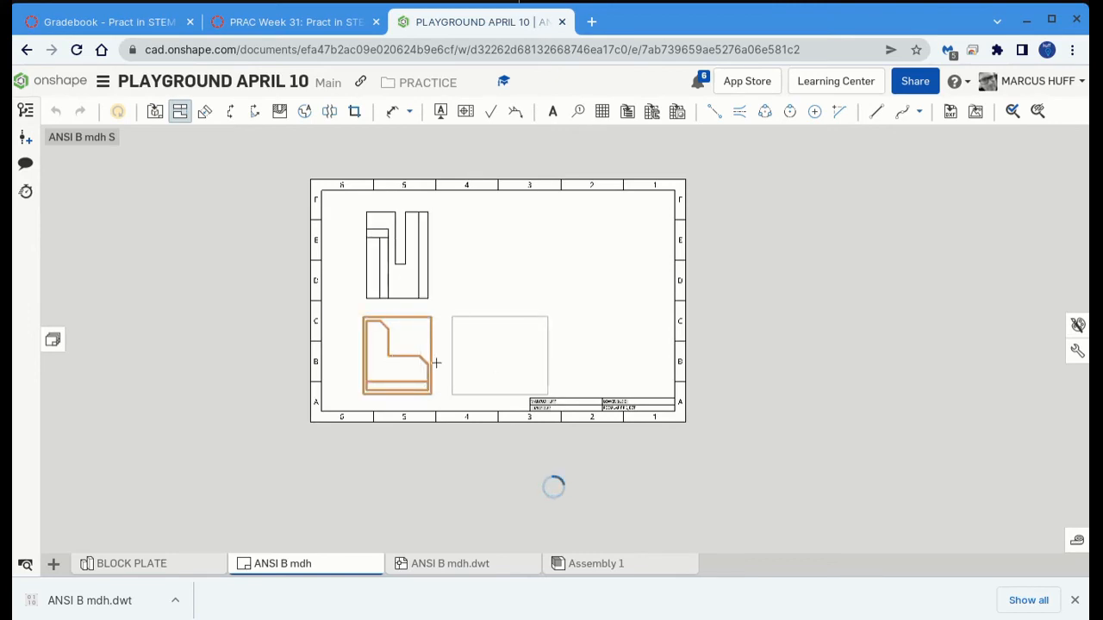
left_click(414, 362)
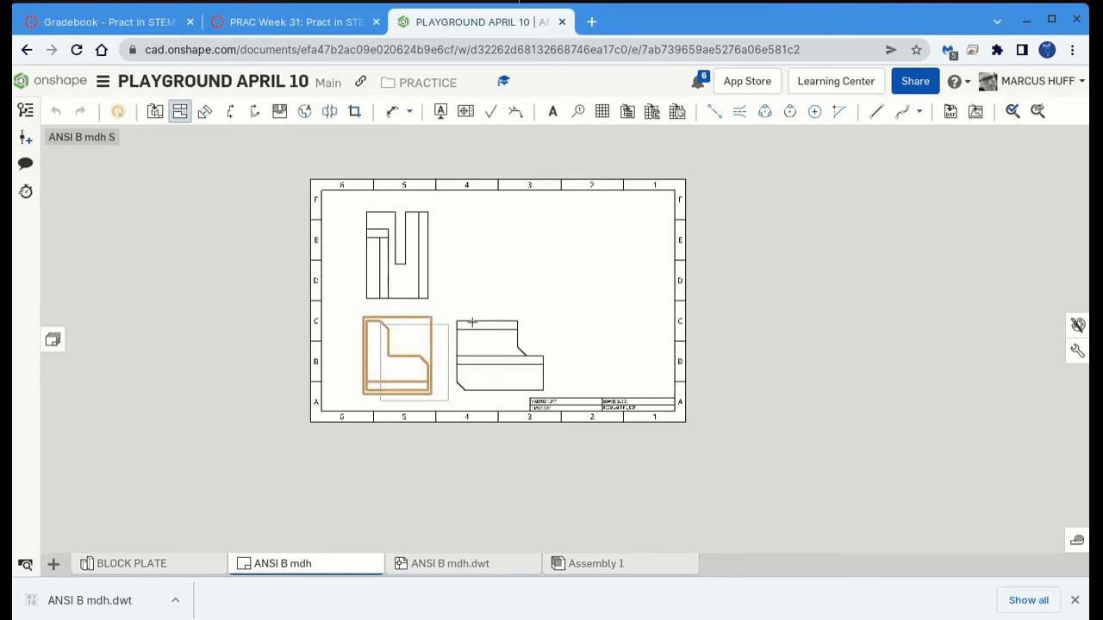
left_click(600, 262)
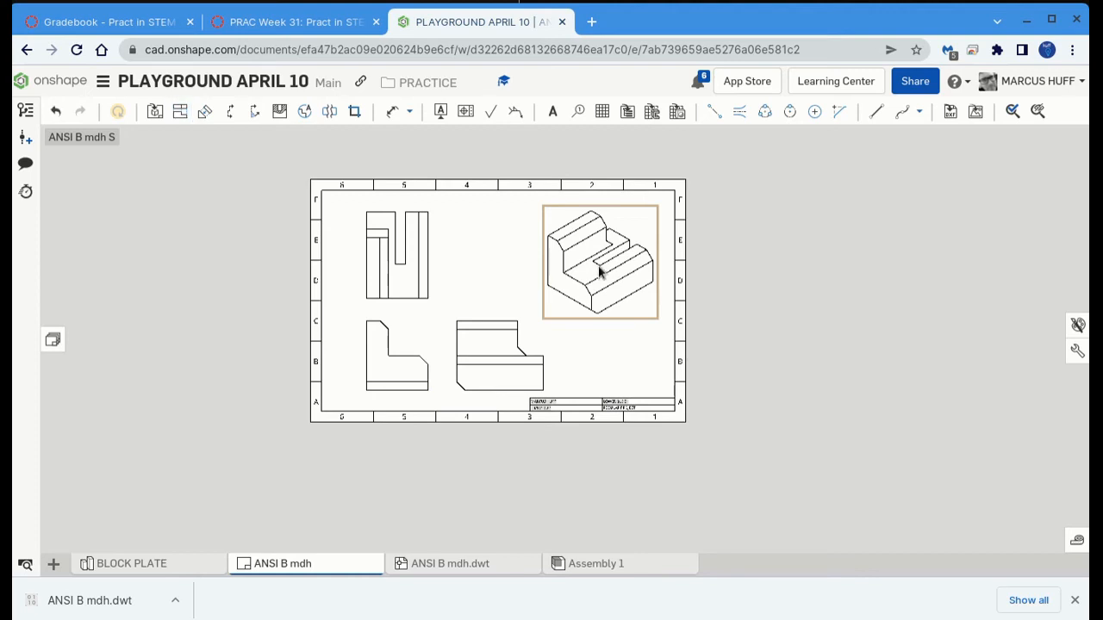
Show the isometric view of the block plate as shaded
right_click(598, 270)
mouse_move(608, 273)
mouse_move(617, 249)
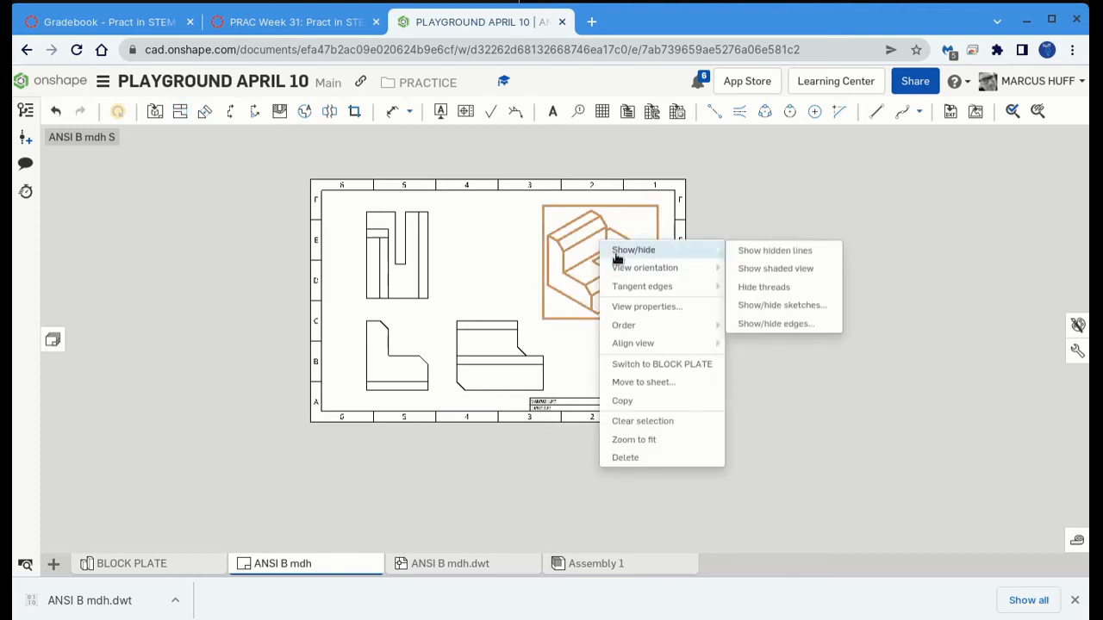
left_click(791, 270)
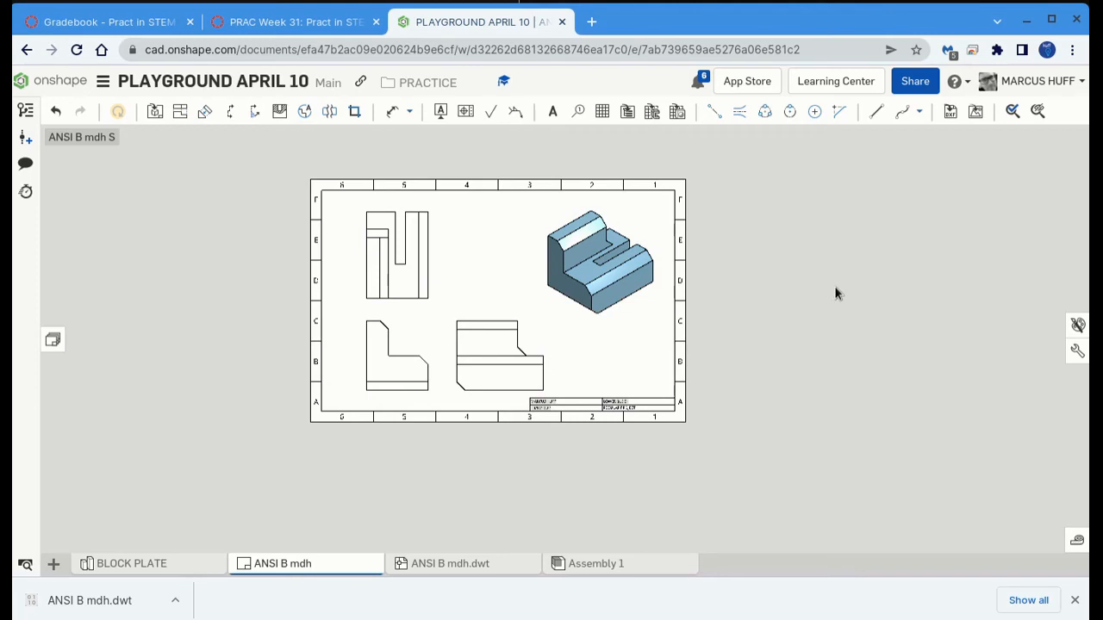
Leave the current document and open the SHOE INSERT document from the recently opened ones
left_click(49, 81)
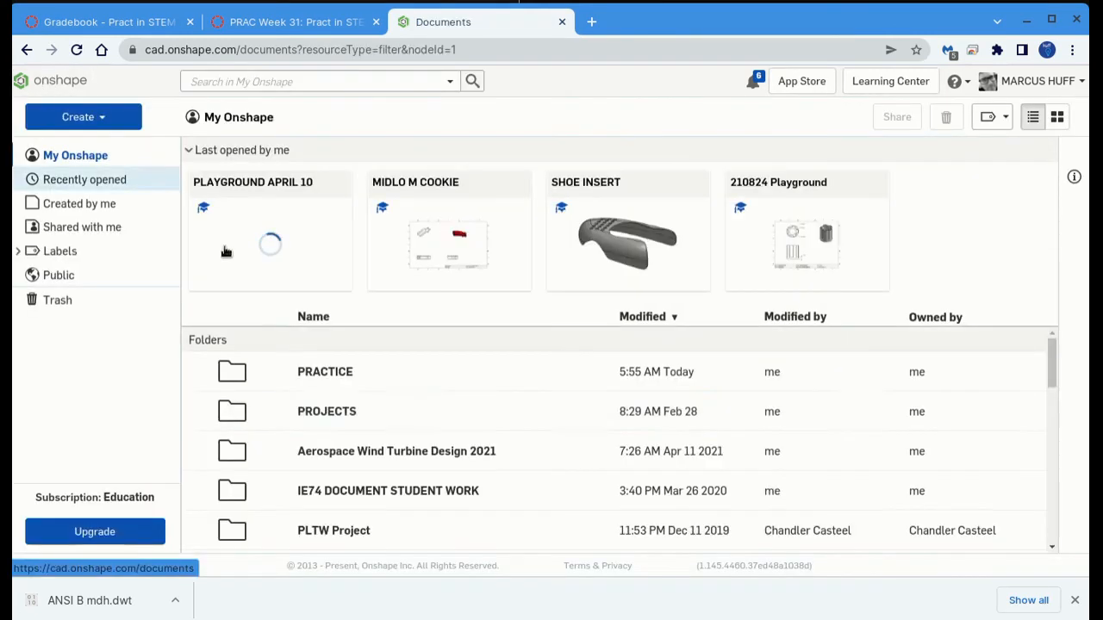
double_click(621, 248)
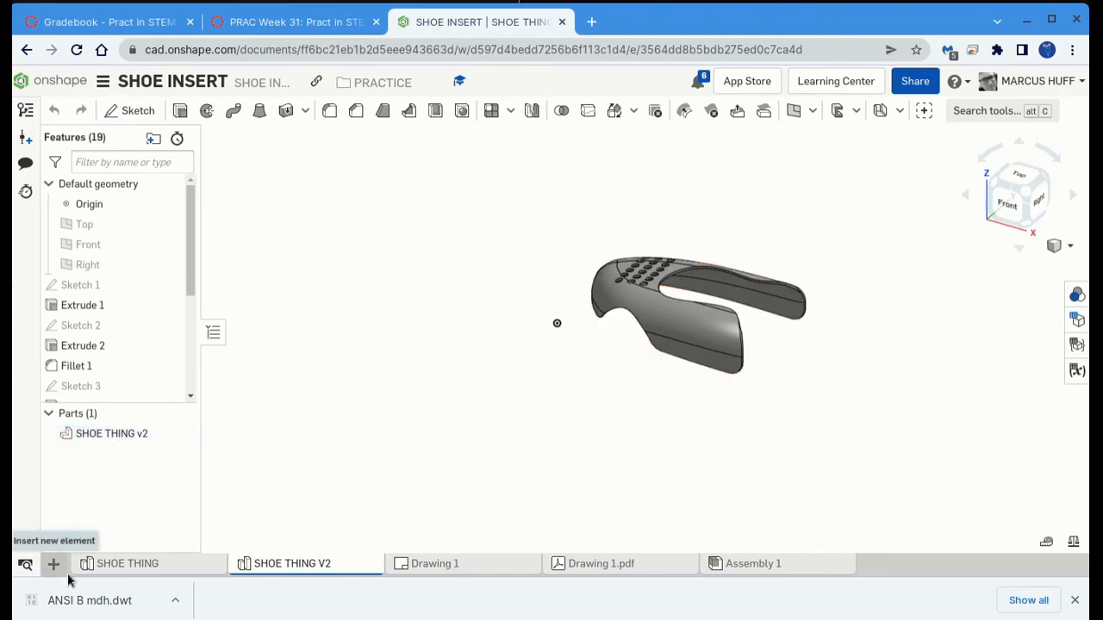
left_click(1076, 602)
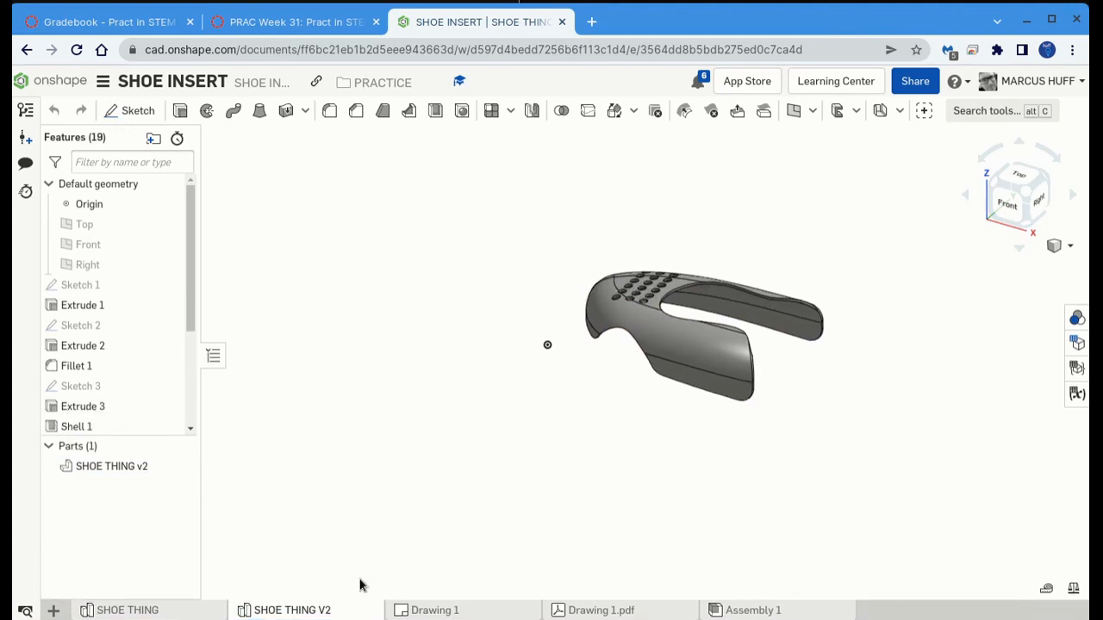
left_click(54, 610)
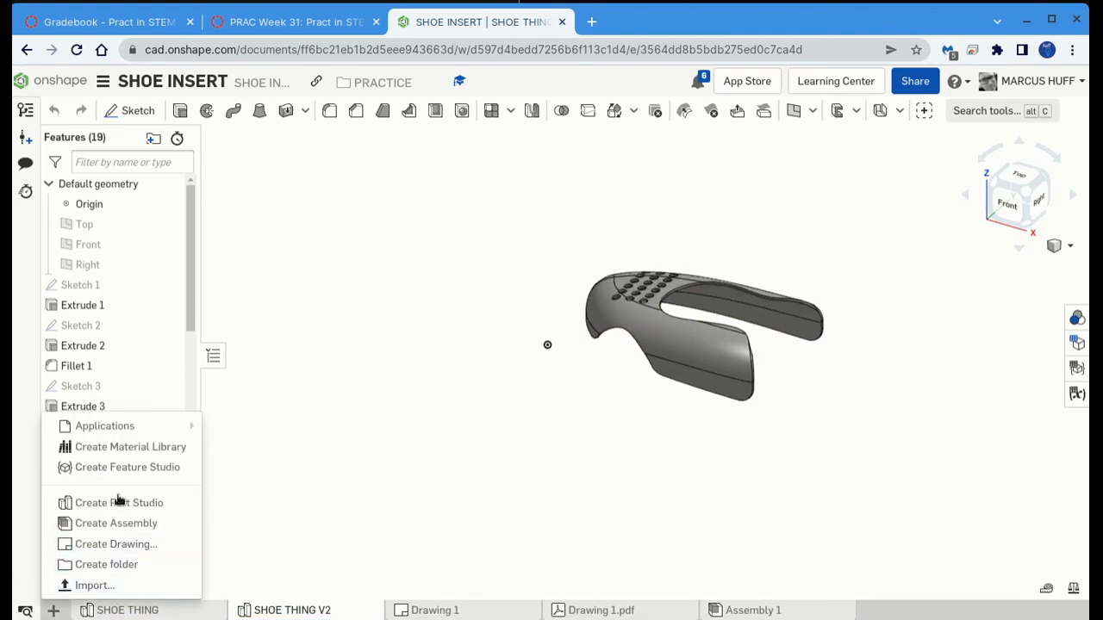
left_click(94, 585)
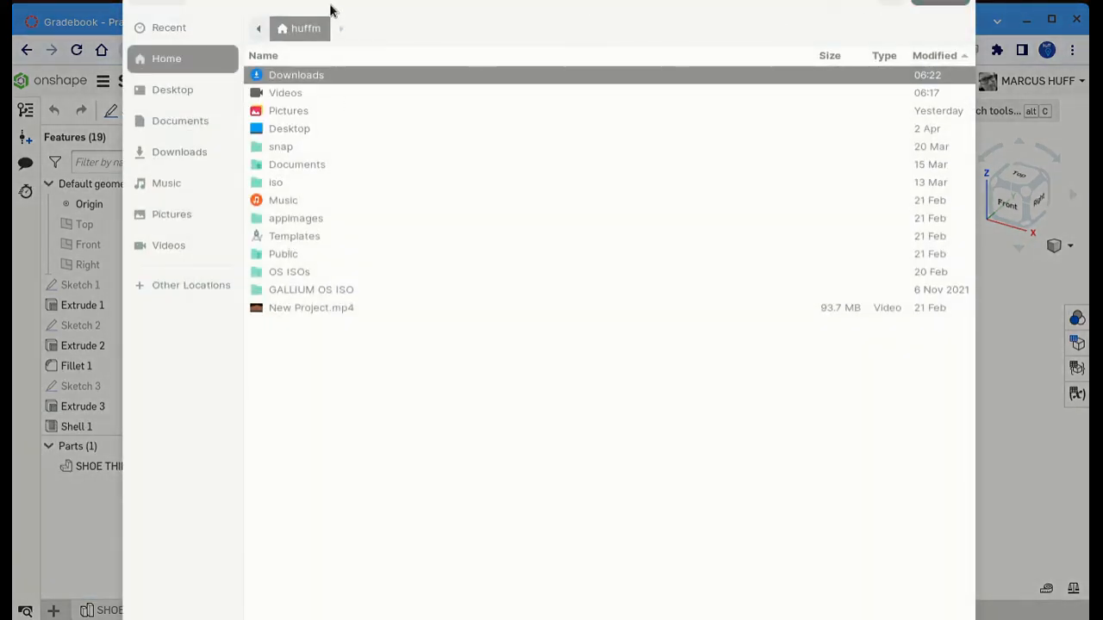
left_click(143, 9)
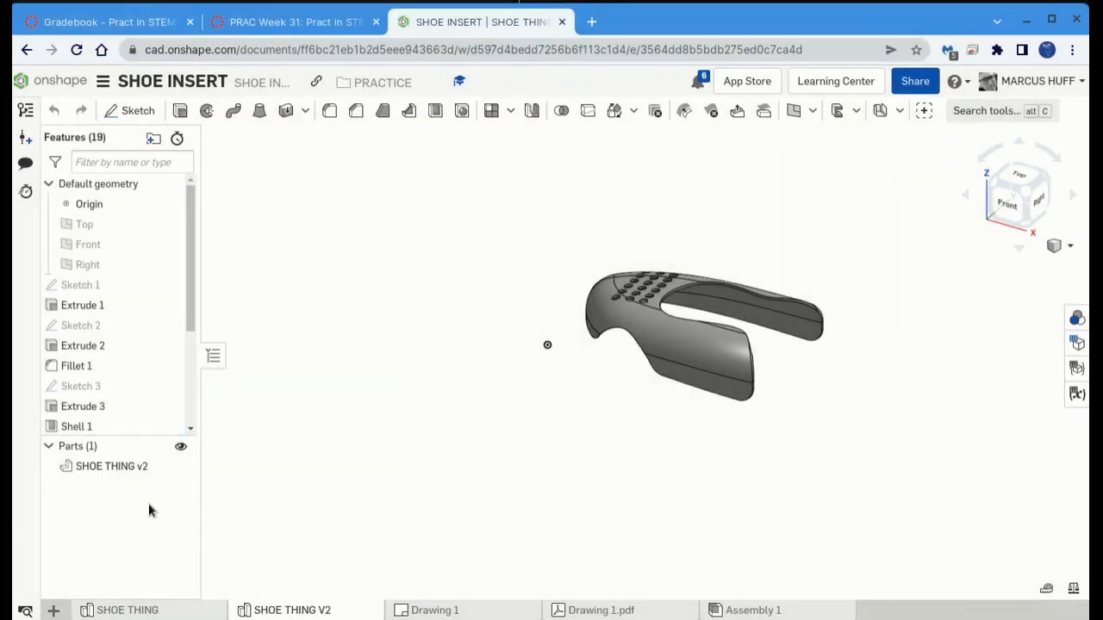
Create a new drawing with no views from the self-created ANSI B mdh.dwt template
left_click(52, 610)
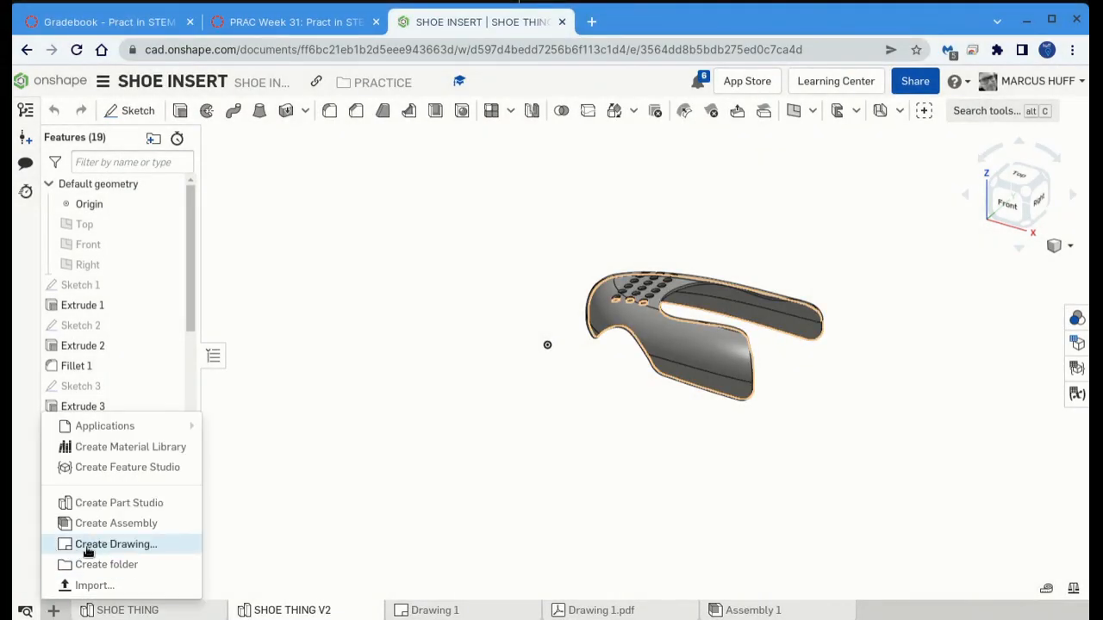
left_click(91, 546)
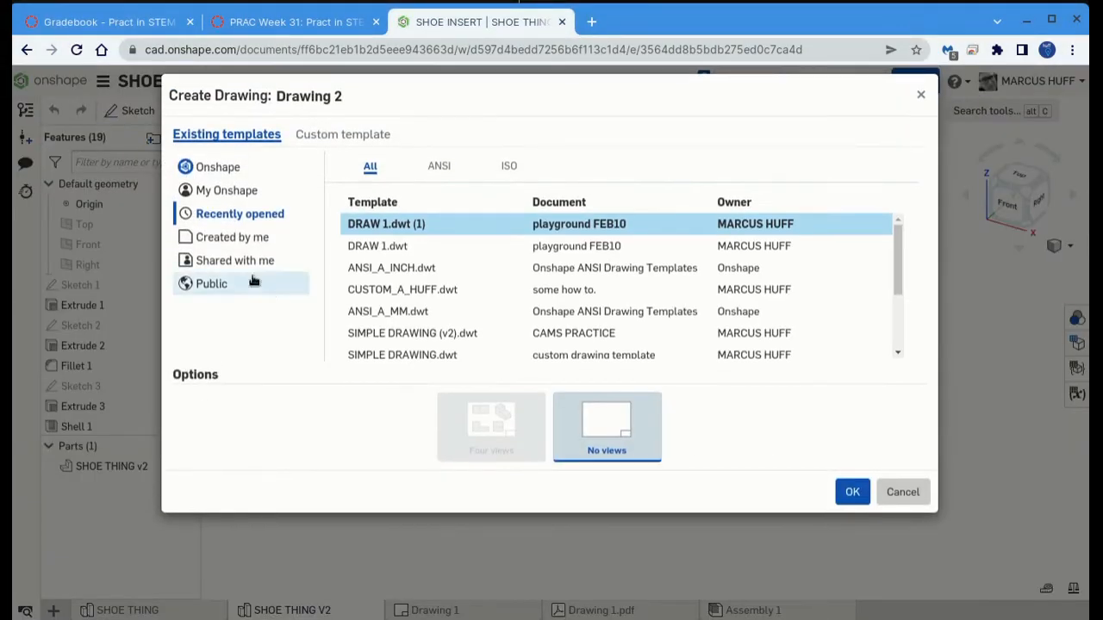
left_click(264, 238)
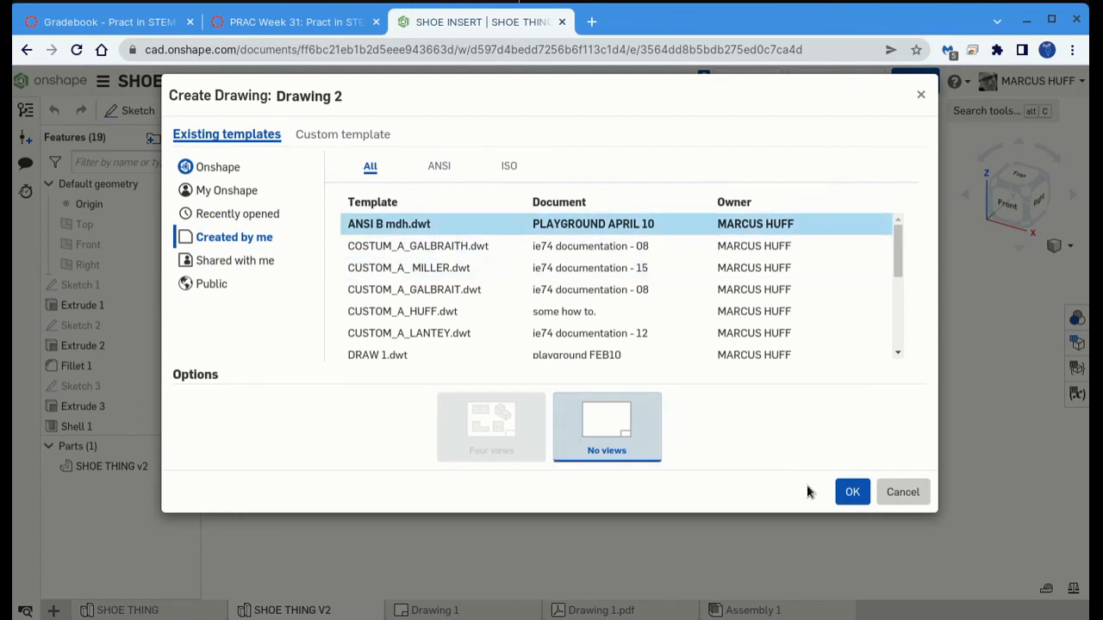
left_click(850, 491)
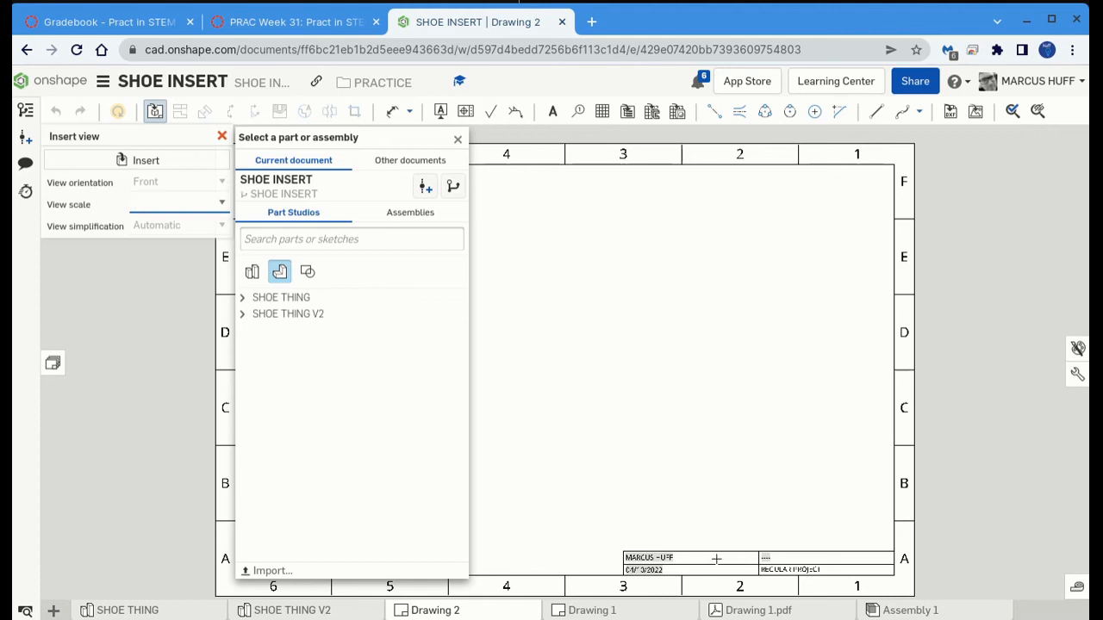
Insert a front view of the SHOE THING v2 part at 1:2 scale in the sheet's lower-left area, around zone C5
scroll(668, 565, "up", 3)
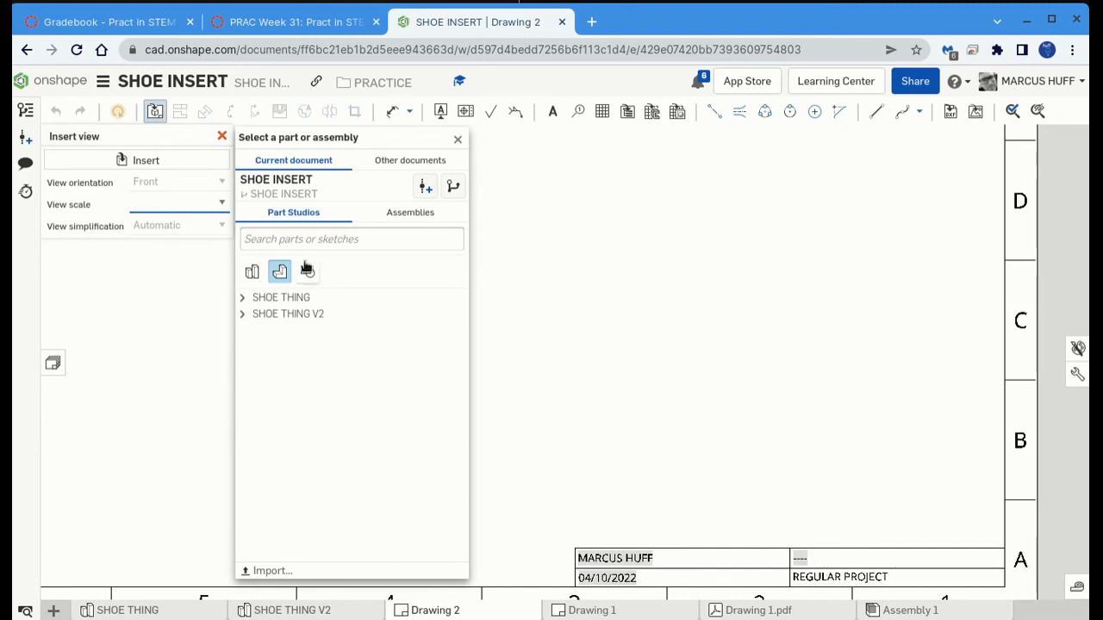
left_click(300, 317)
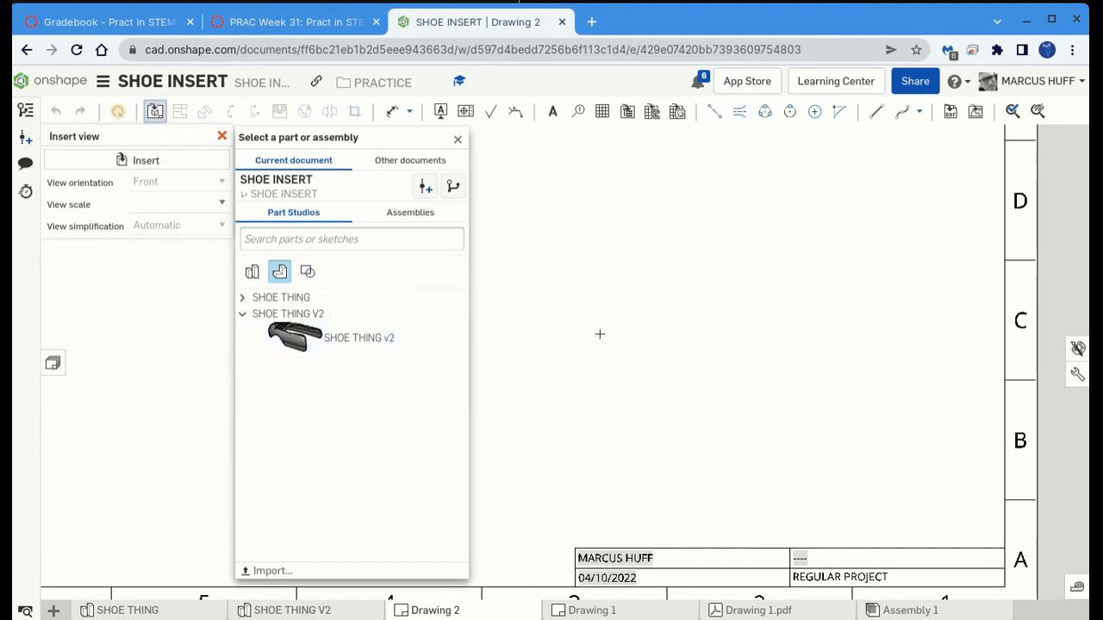
left_click(359, 345)
scroll(496, 400, "down", 5)
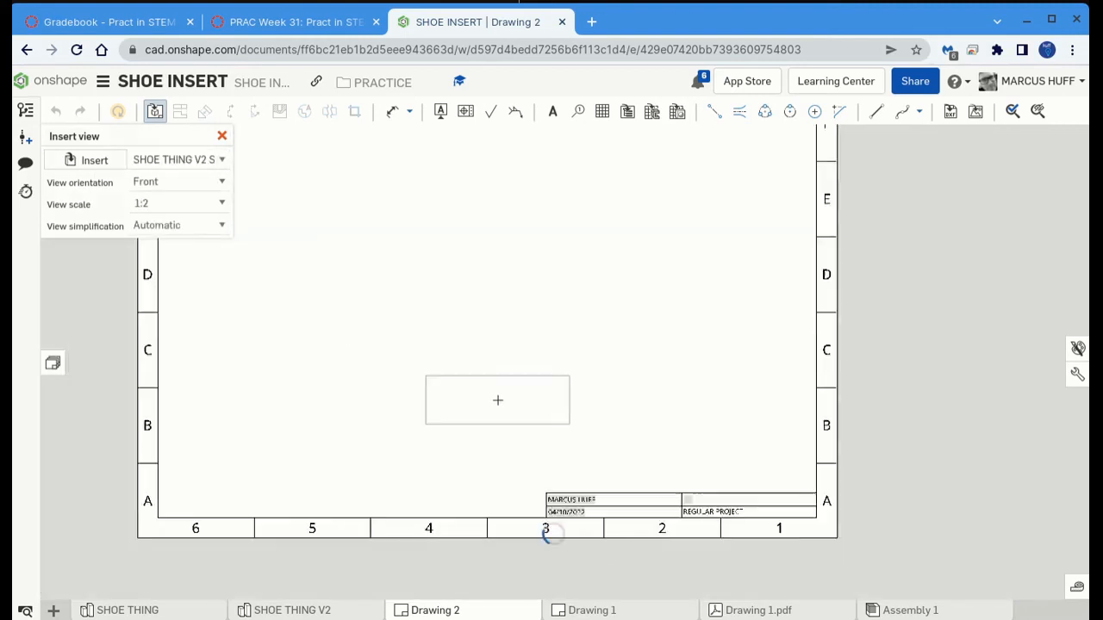
left_click(315, 369)
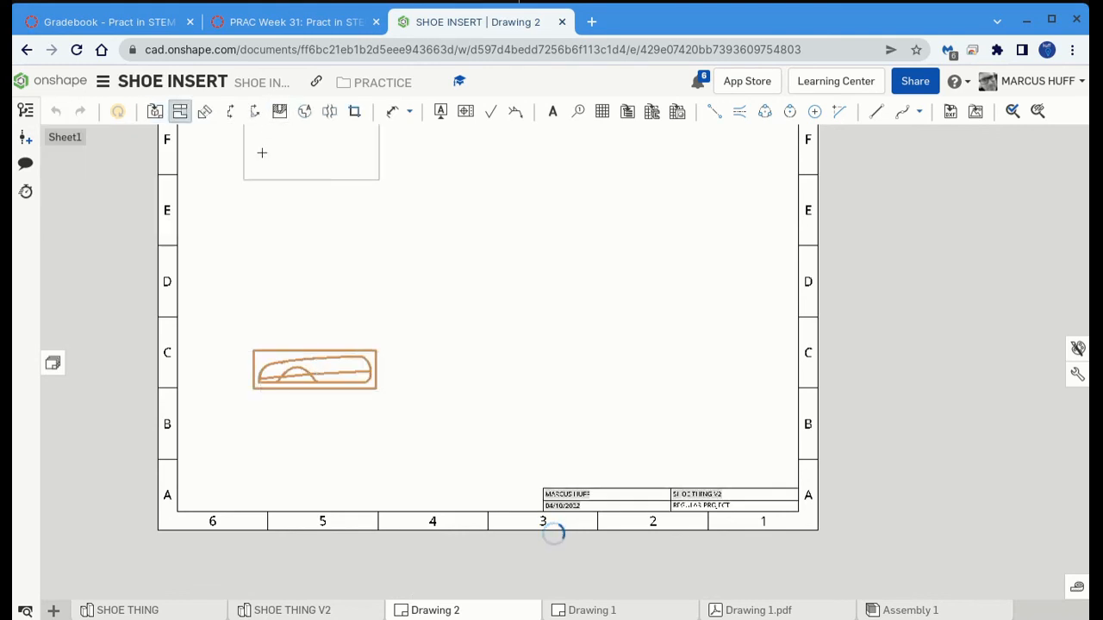
Project a top view above the shoe insert's front view, a side view to its right, and an isometric view diagonally above it
left_click(258, 200)
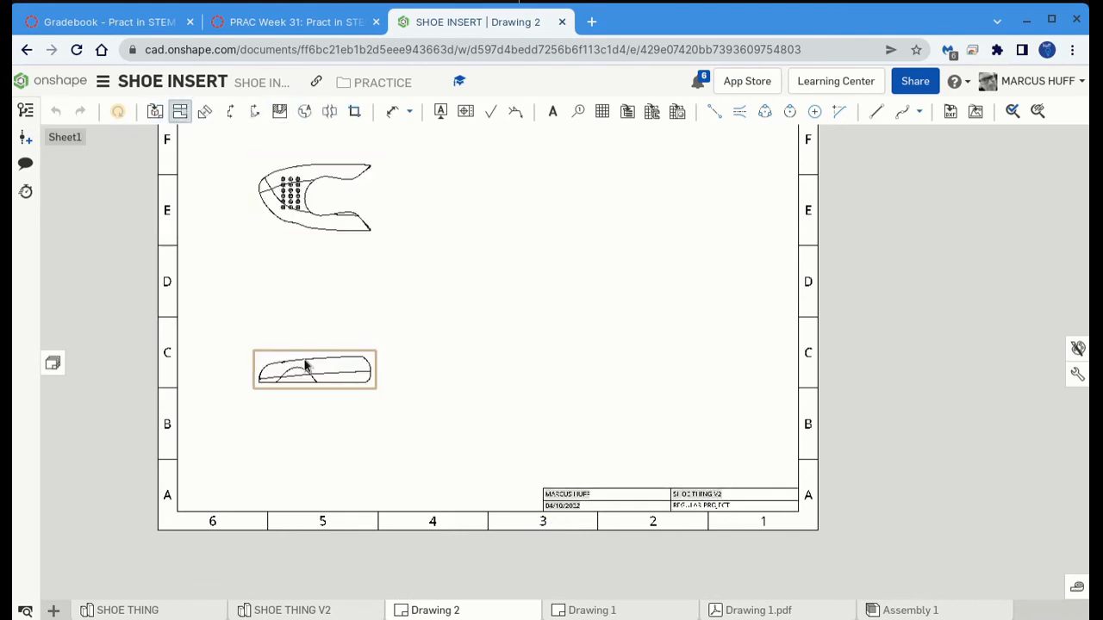
left_click(573, 363)
left_click(301, 370)
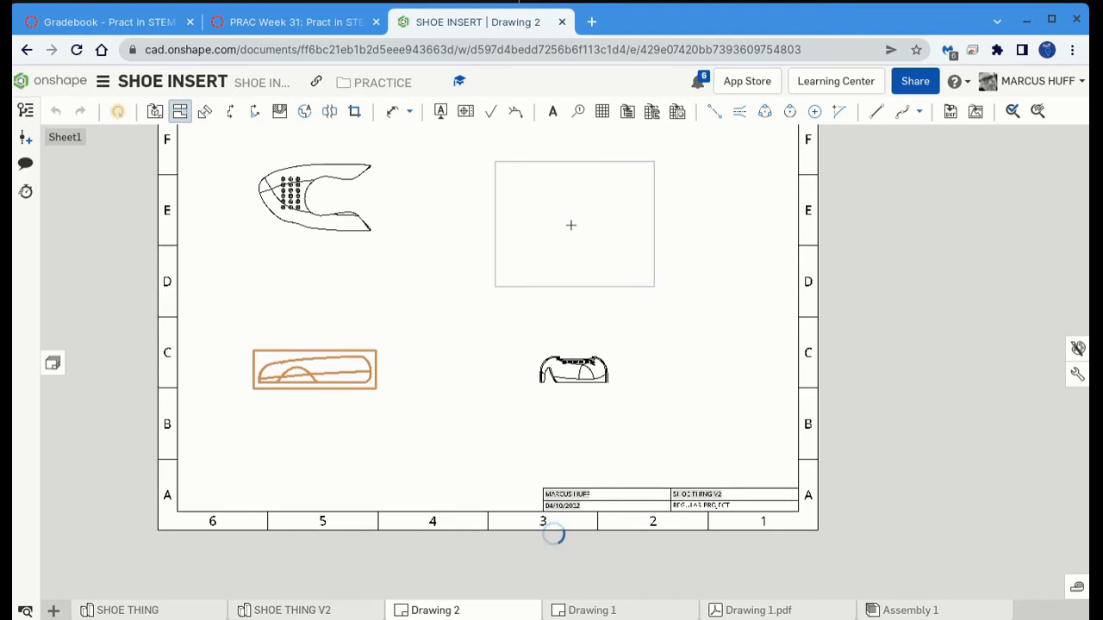
left_click(570, 225)
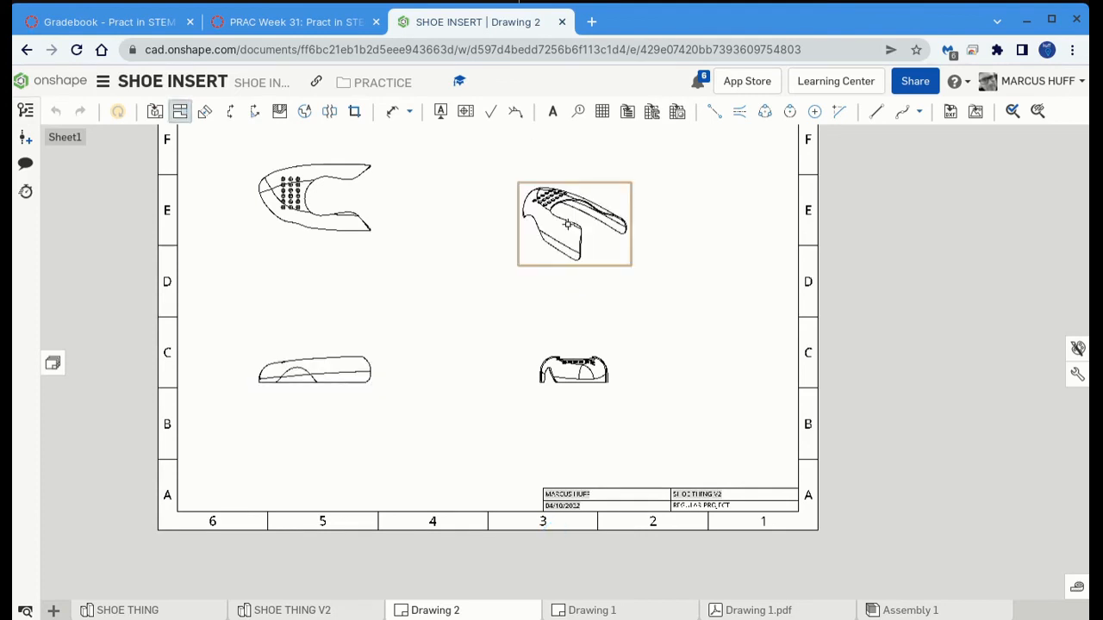
Show the isometric view of the shoe insert as shaded
right_click(569, 201)
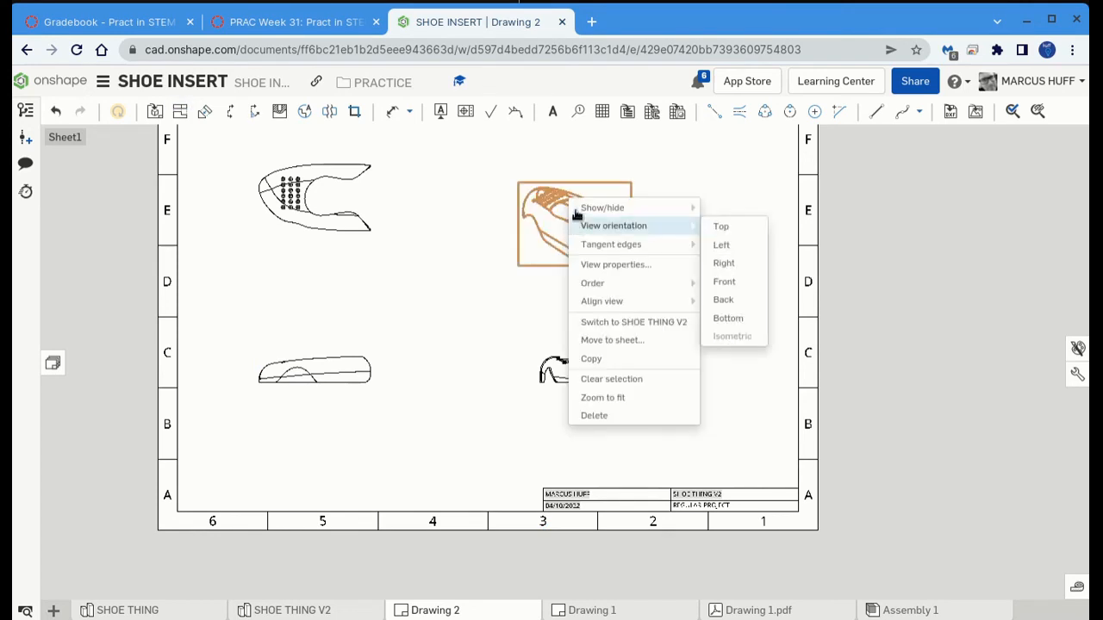
mouse_move(584, 212)
left_click(751, 227)
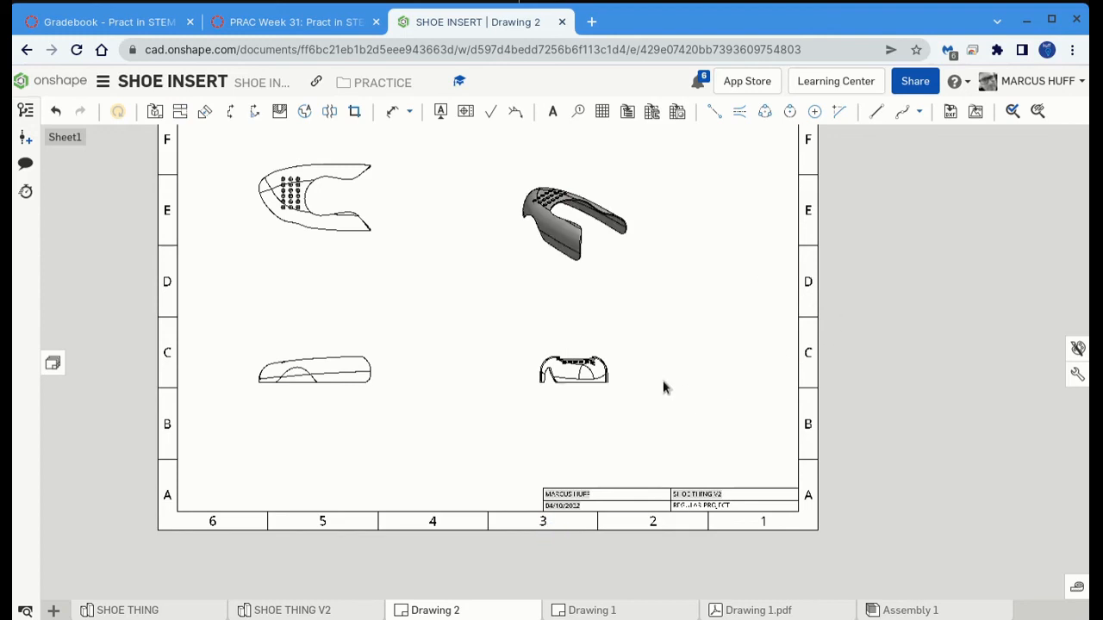
Examine the name, date, part and project entries in the title block, and check the whole sheet
scroll(667, 380, "up", 3)
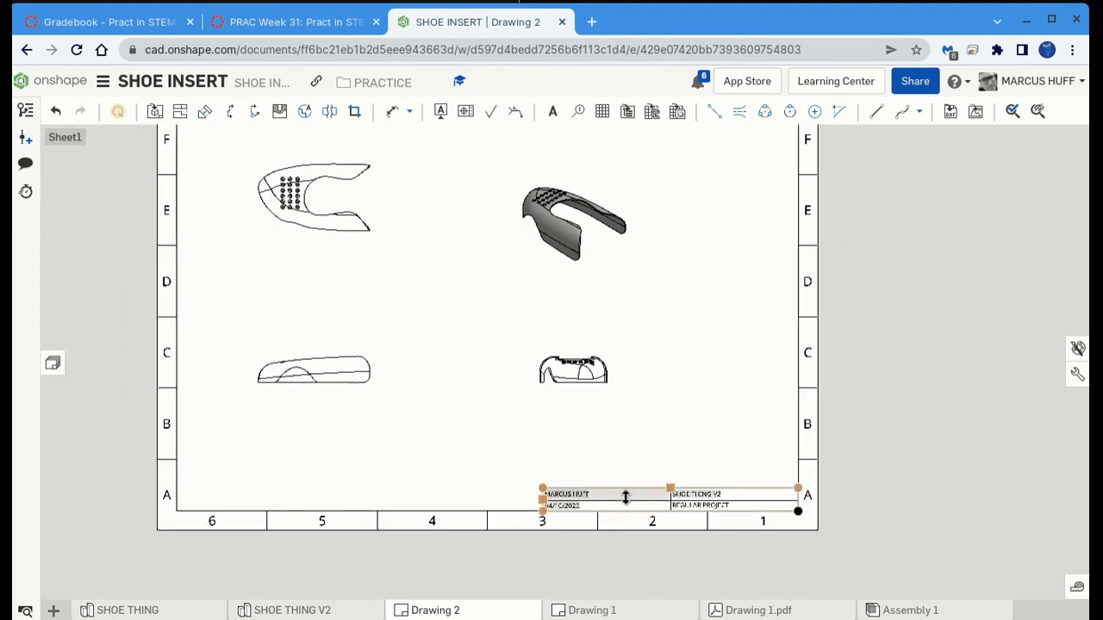
scroll(580, 456, "up", 3)
scroll(581, 463, "up", 2)
left_click(517, 564)
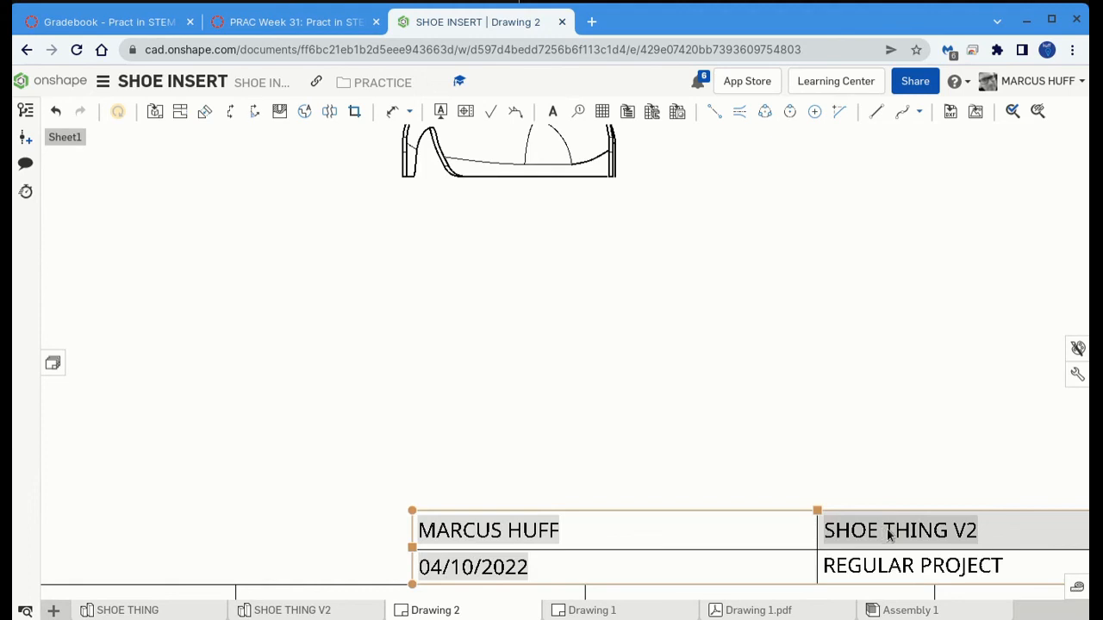
scroll(939, 571, "down", 2)
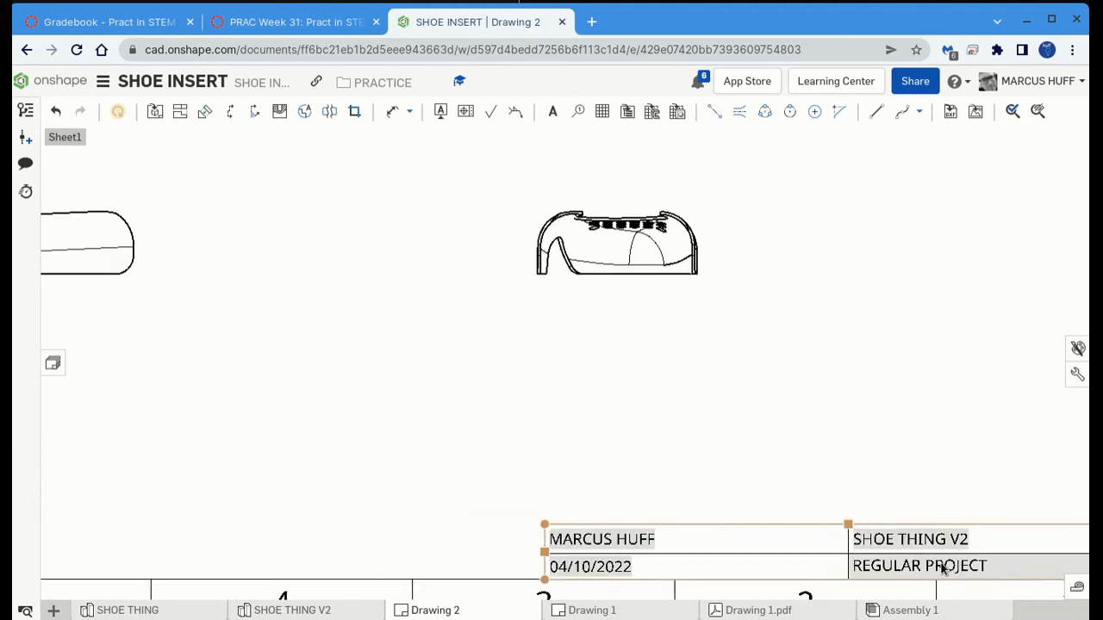
scroll(472, 373, "down", 5)
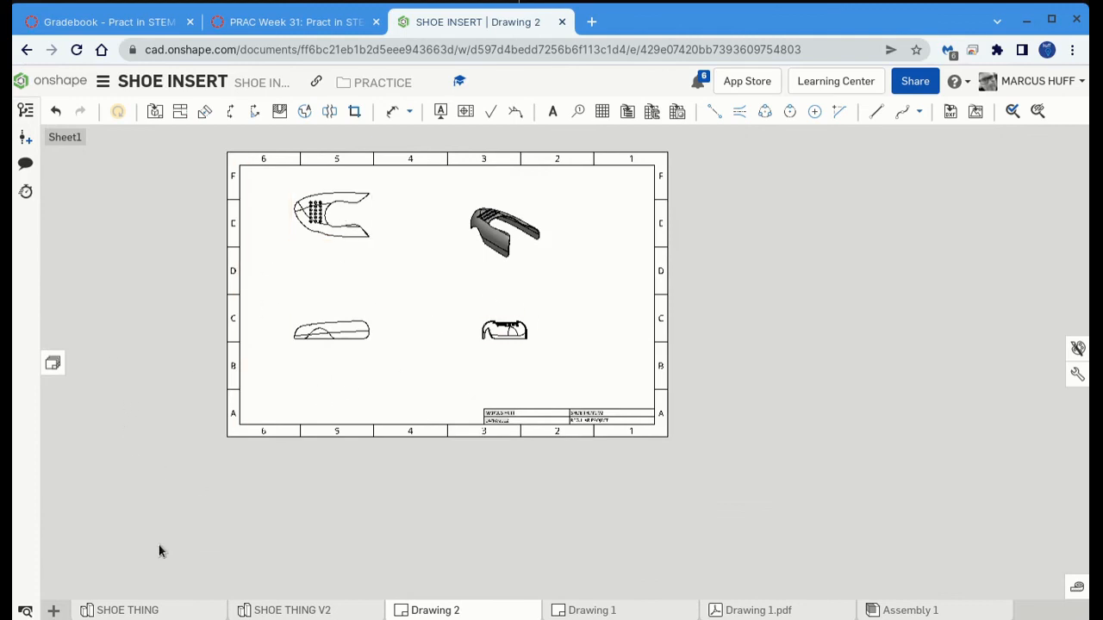
left_click(53, 610)
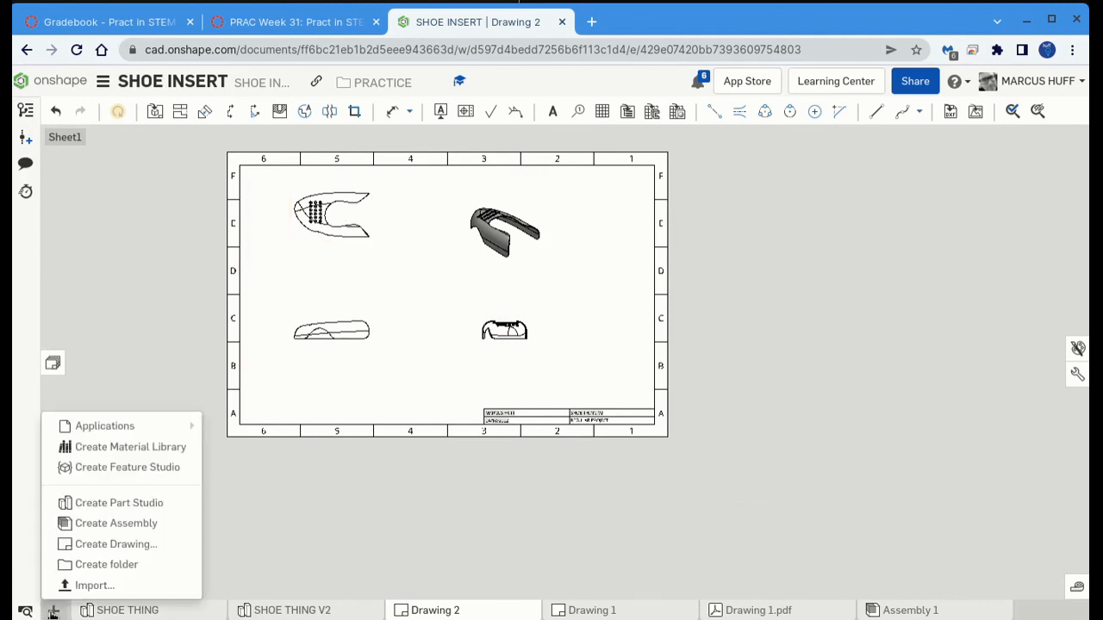
left_click(77, 588)
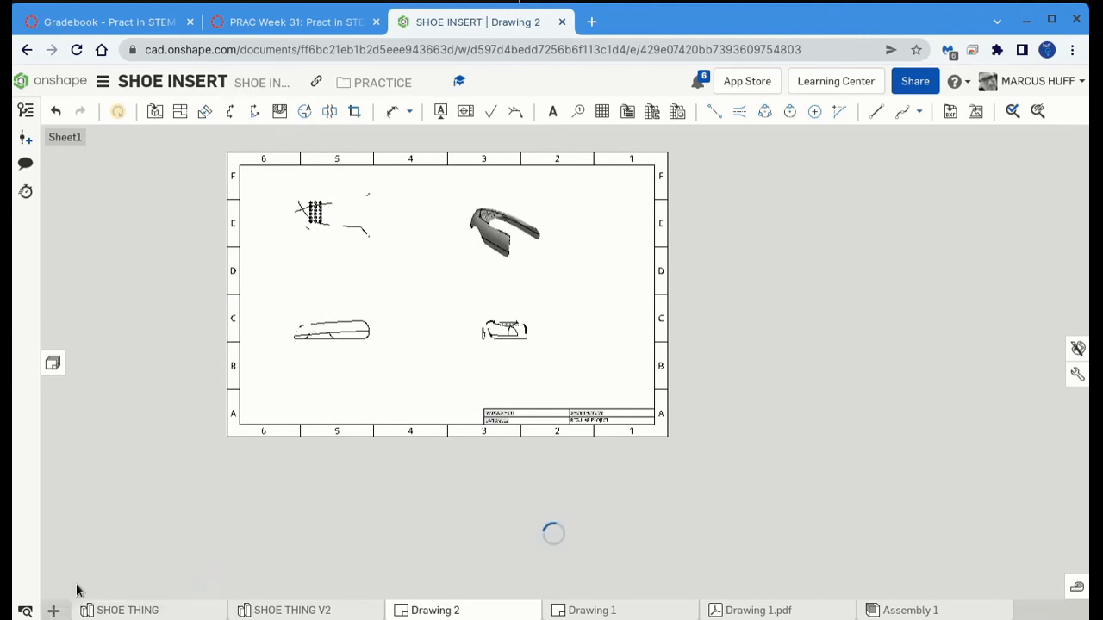
left_click(289, 79)
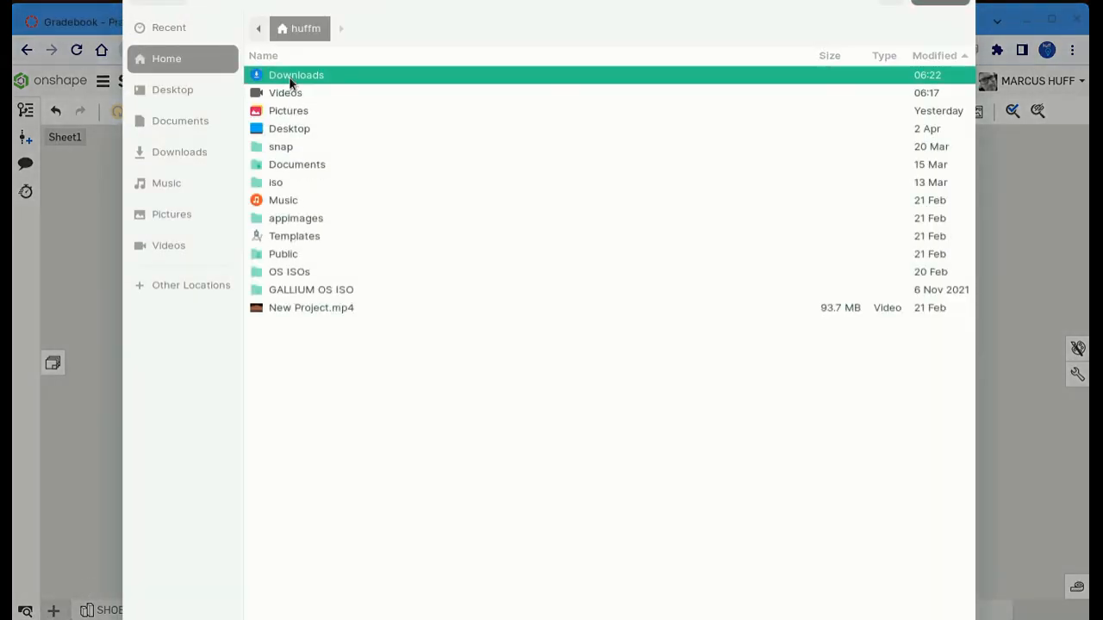
double_click(291, 79)
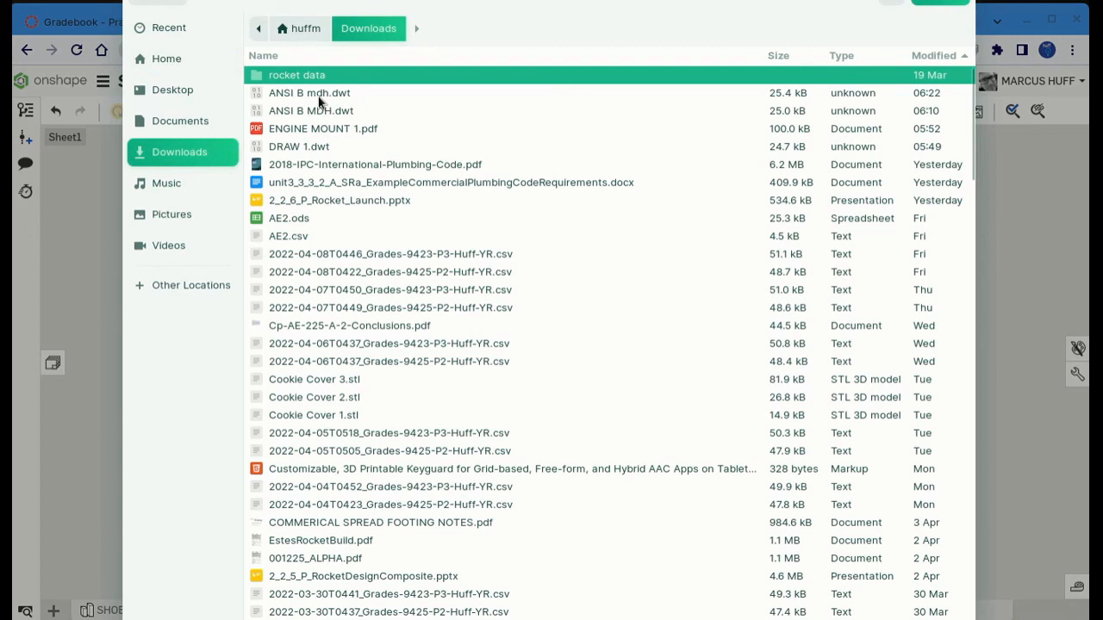
left_click(318, 95)
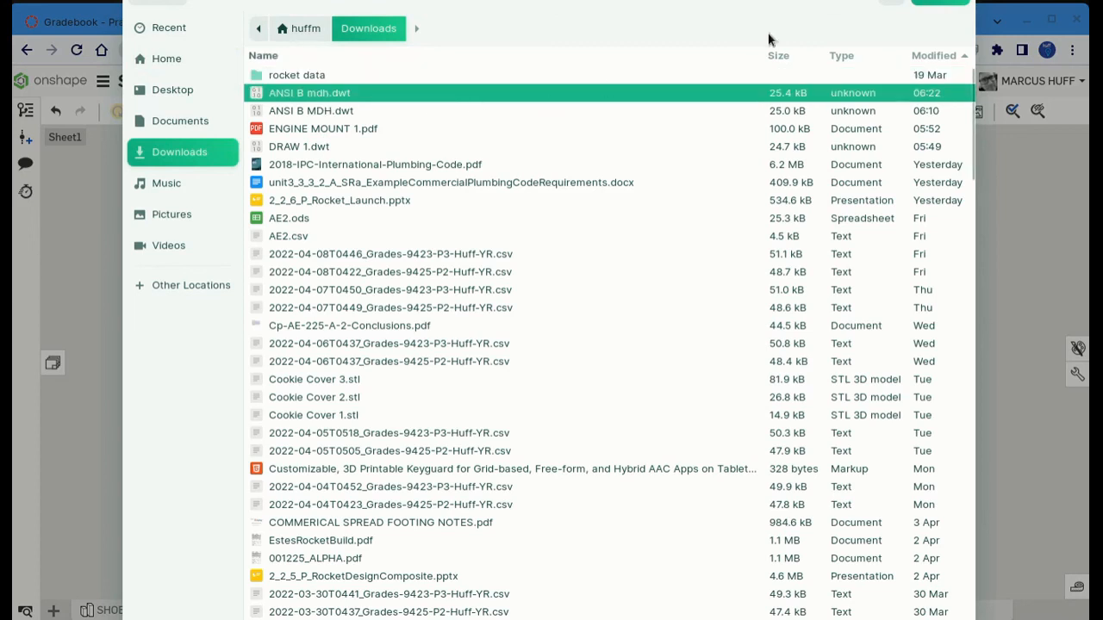
left_click(153, 7)
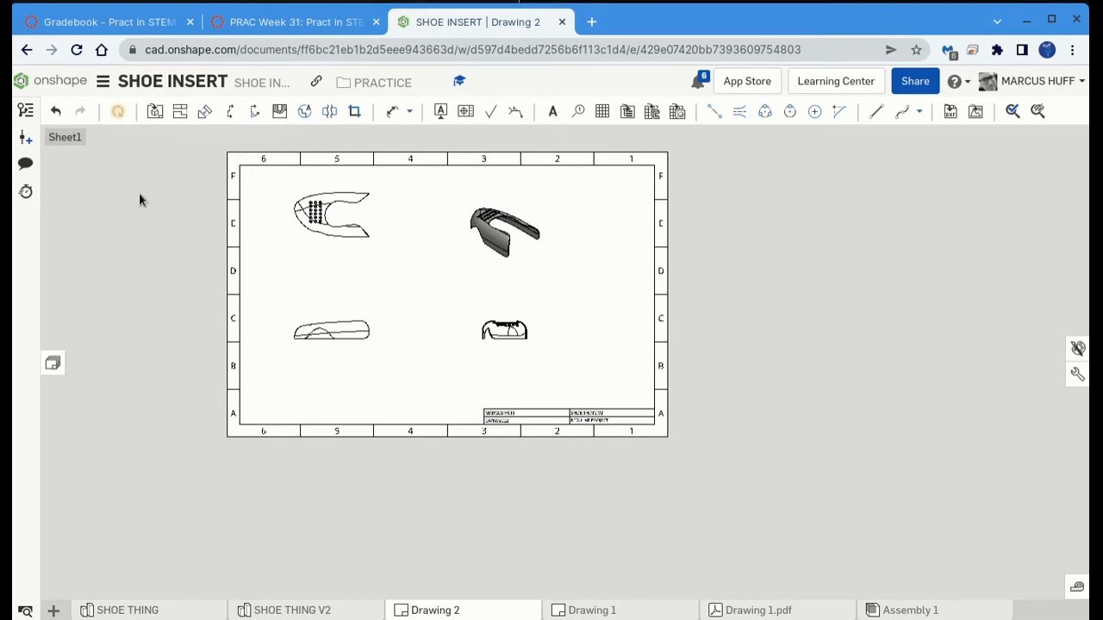
scroll(577, 308, "up", 1)
scroll(579, 308, "up", 1)
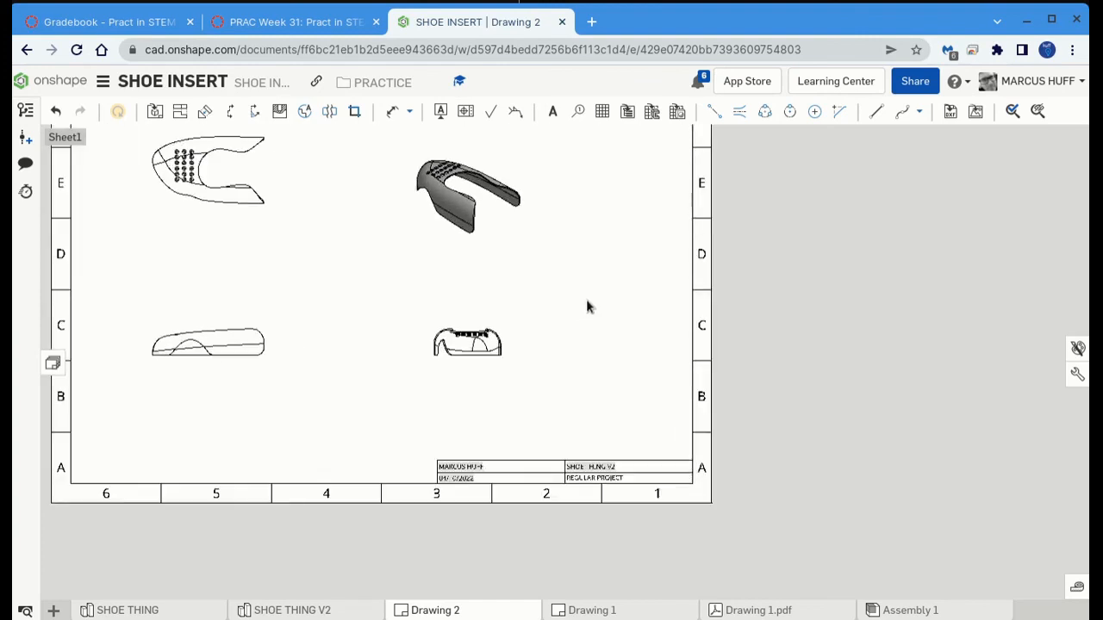